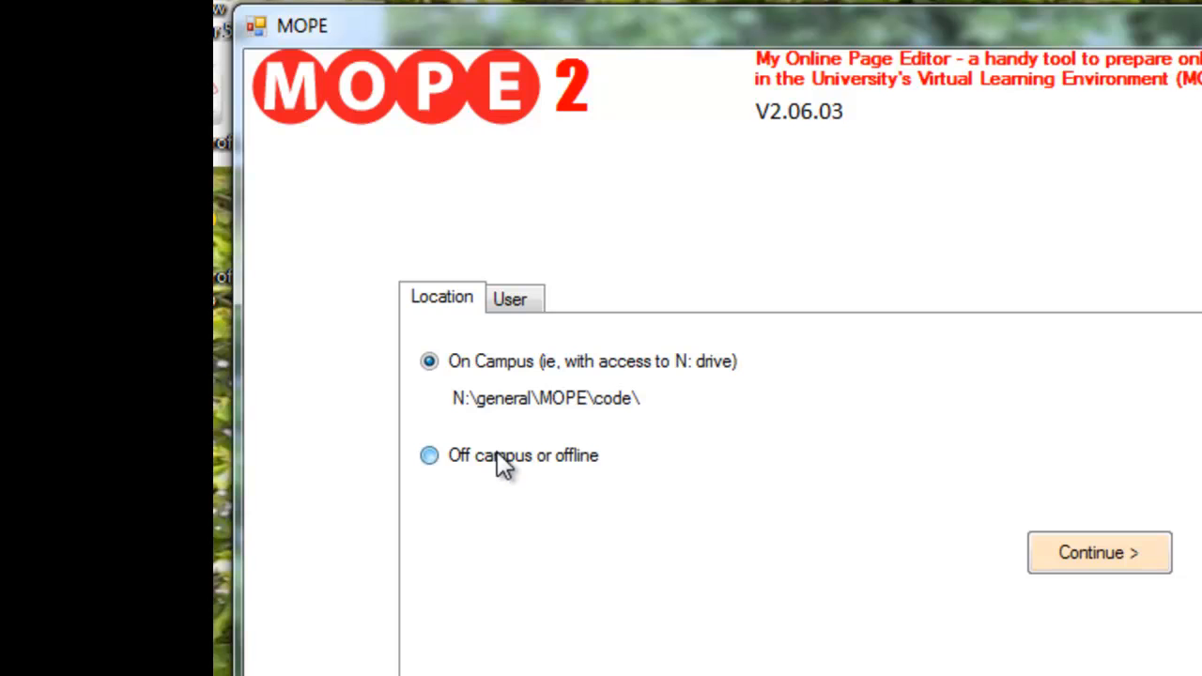
Set the location to on campus with N: drive access and continue to the user selection
click(498, 454)
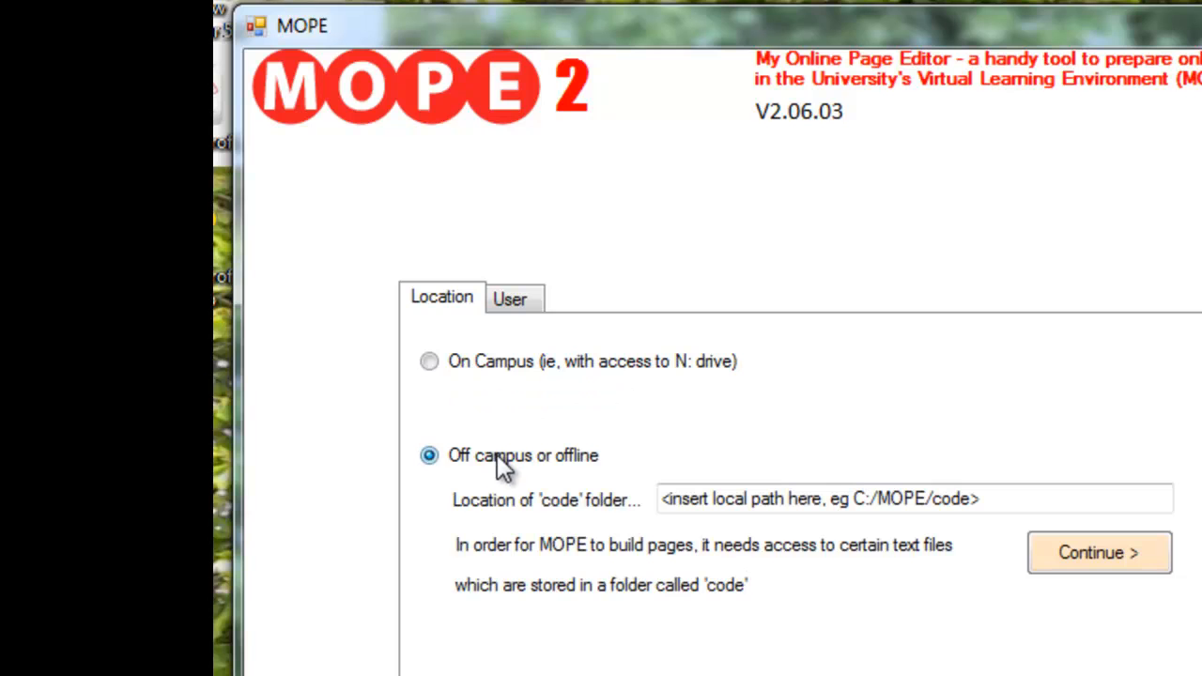
click(505, 371)
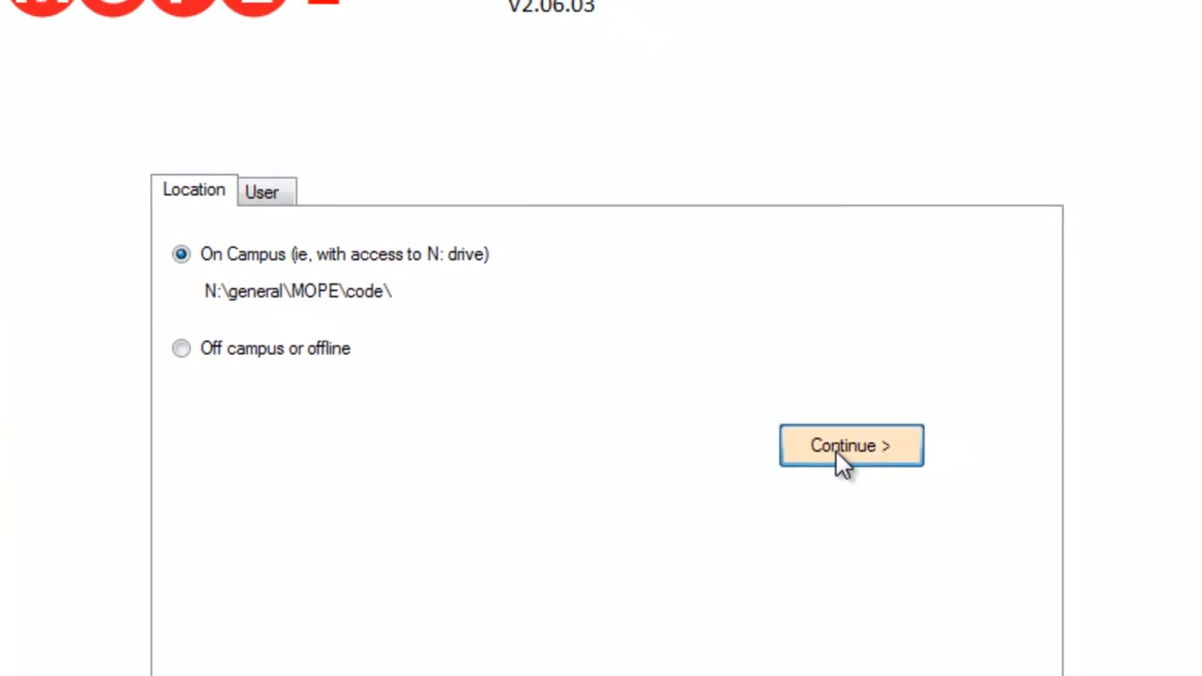
click(991, 525)
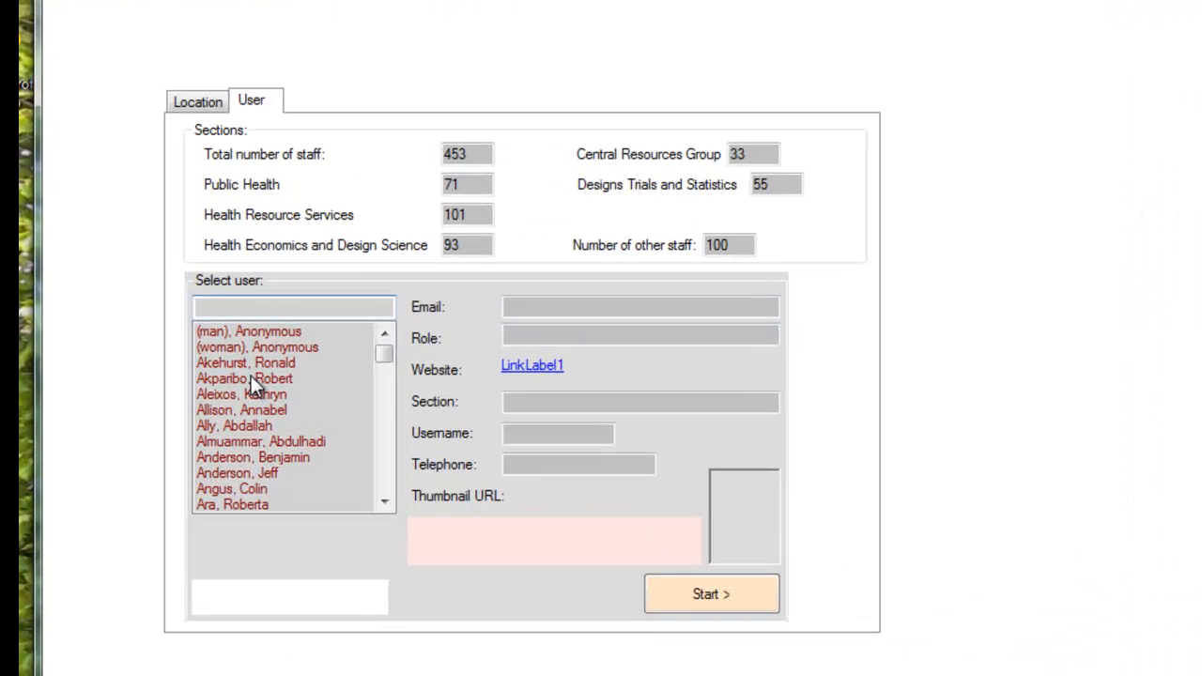
Look up the Learning Technologist of the Public Health section by surname in the staff list and start as that user
click(288, 406)
scroll(395, 386, down, 1)
drag(383, 328, 383, 417)
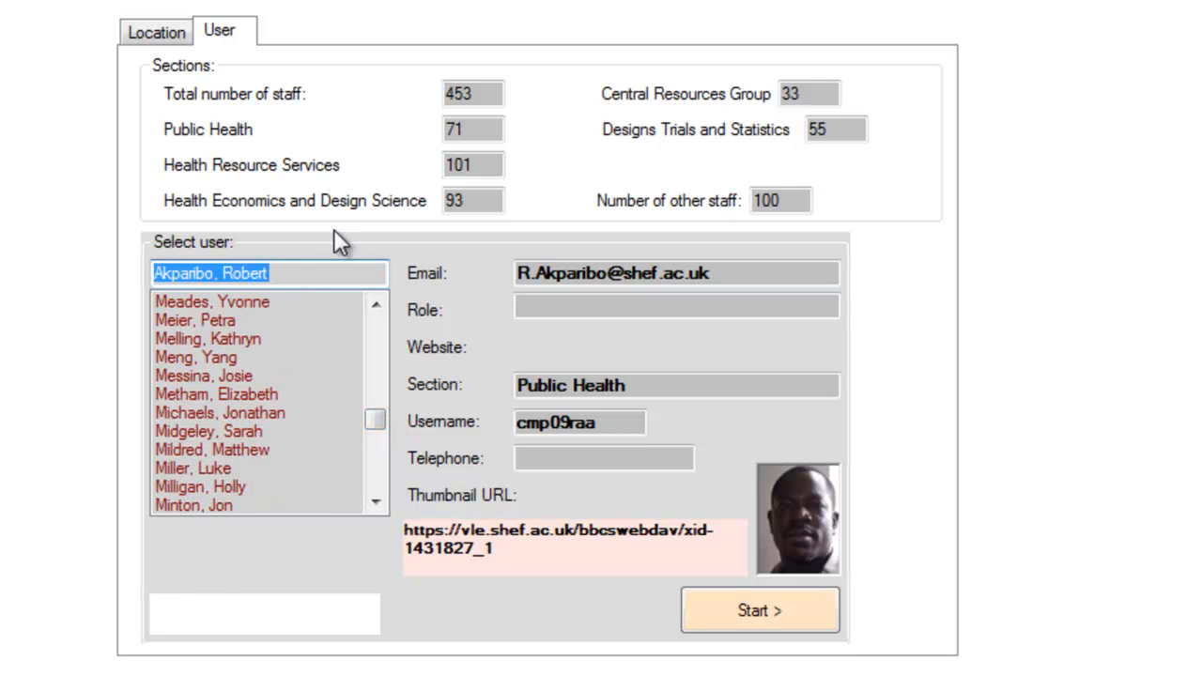
text(miller)
key(Return)
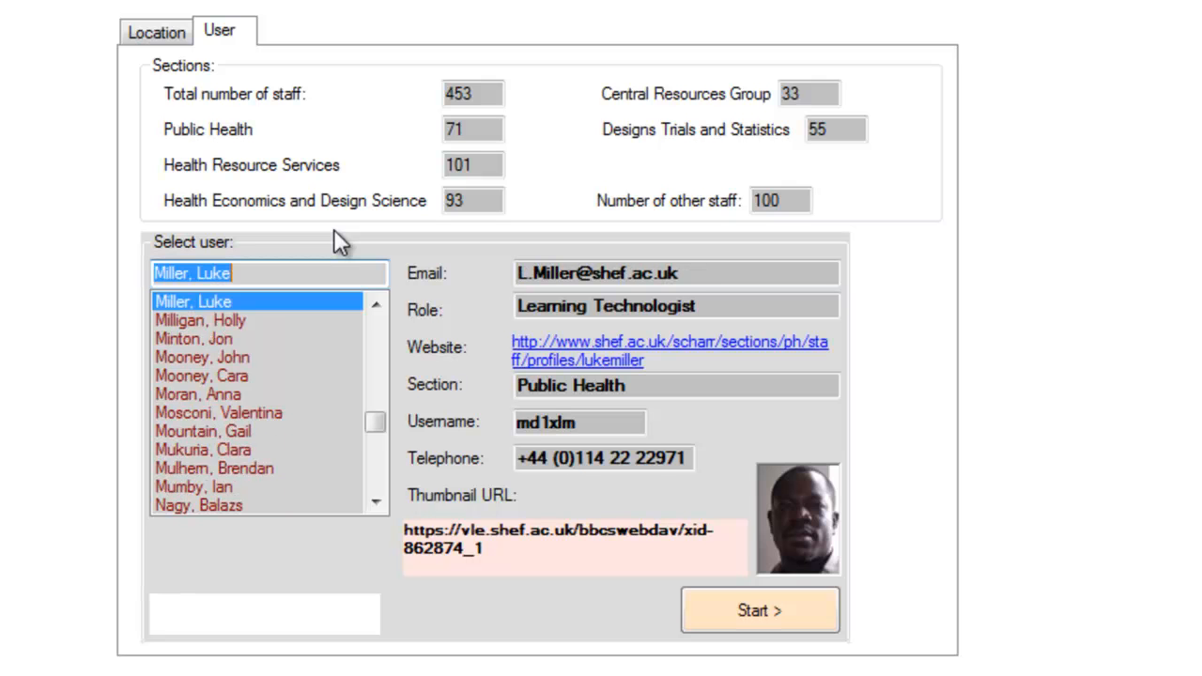
click(737, 620)
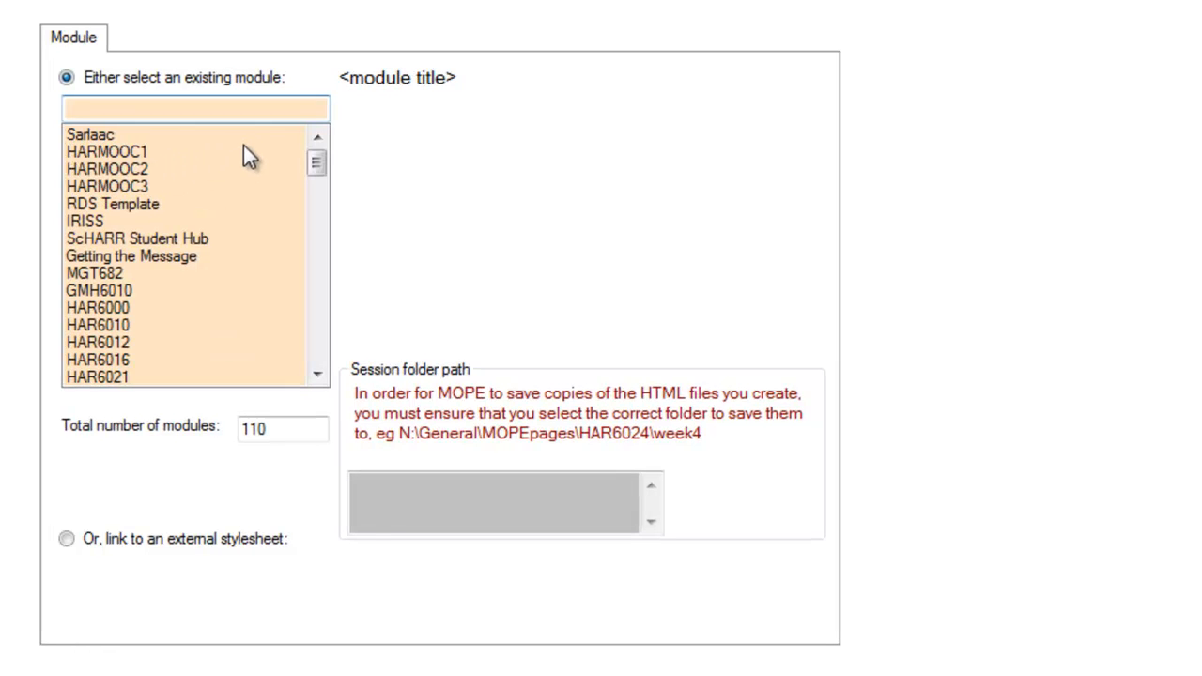
Select the existing module HAR6112 from the module list
drag(321, 167, 325, 190)
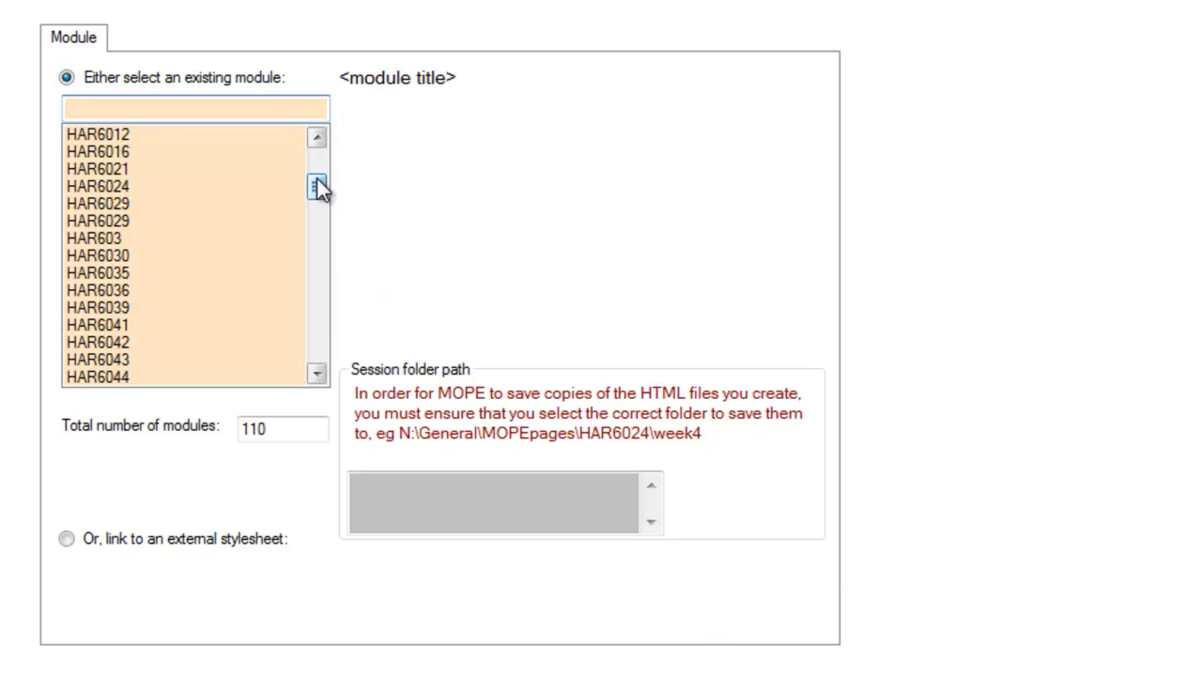
drag(317, 189, 332, 248)
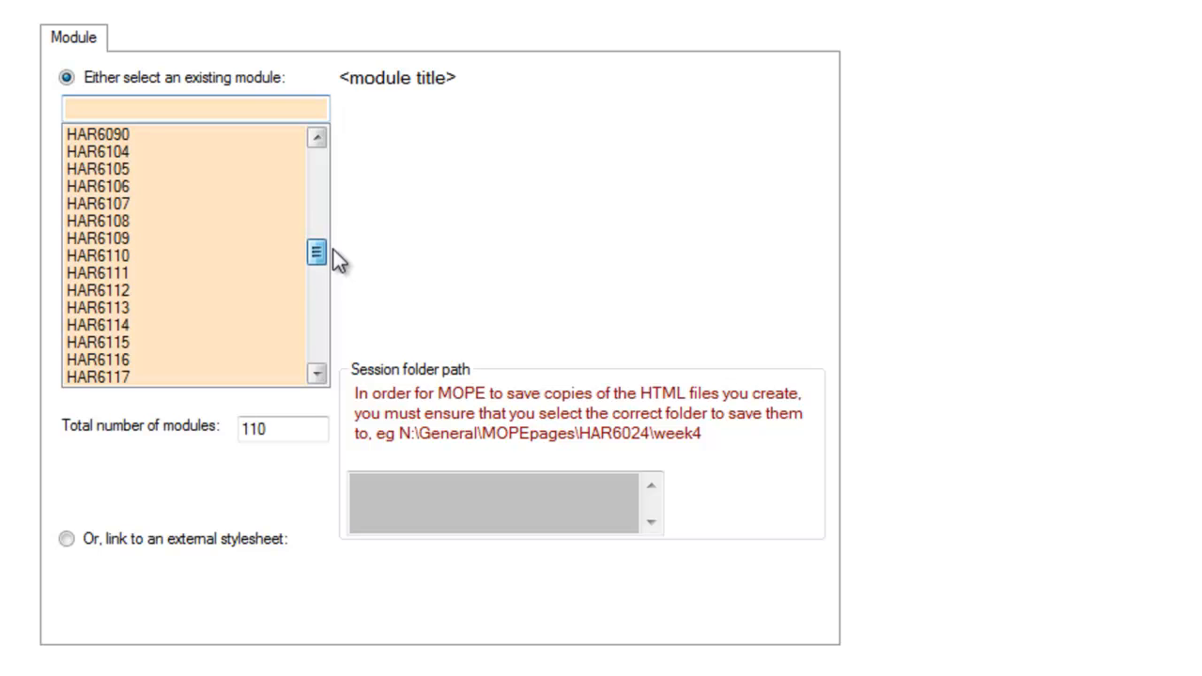
click(150, 288)
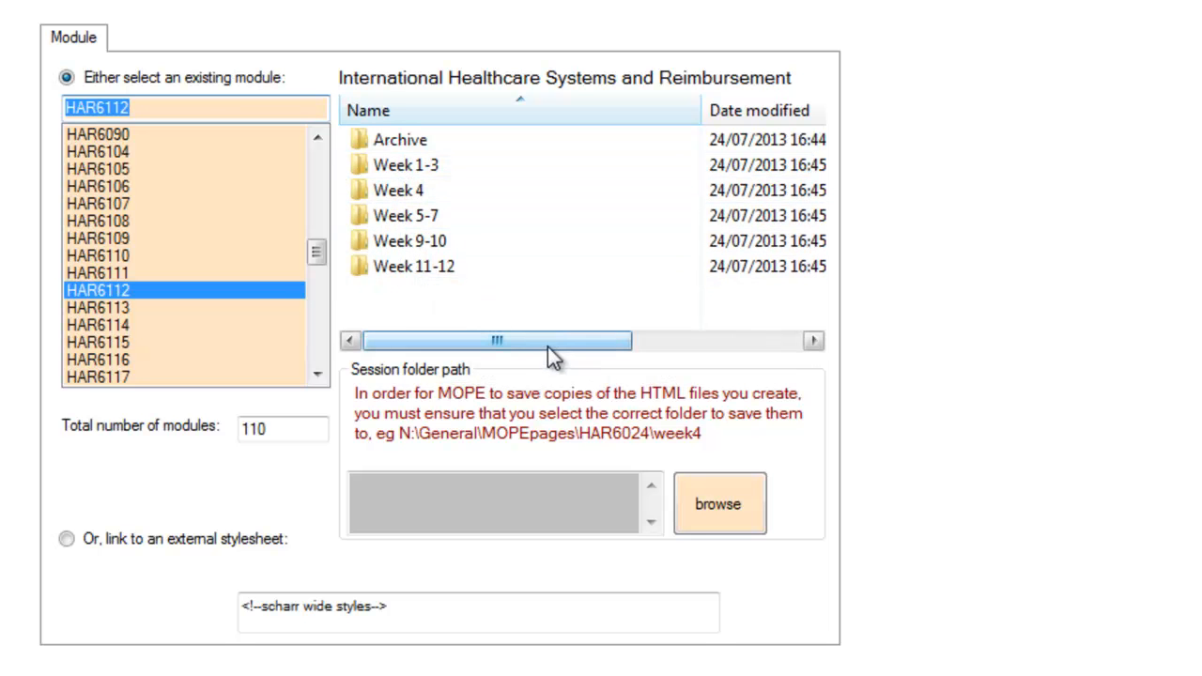
Set the session folder path to N:\general\MOPEpages\HAR6112\Week 11-12, following the example path format
drag(704, 440, 433, 452)
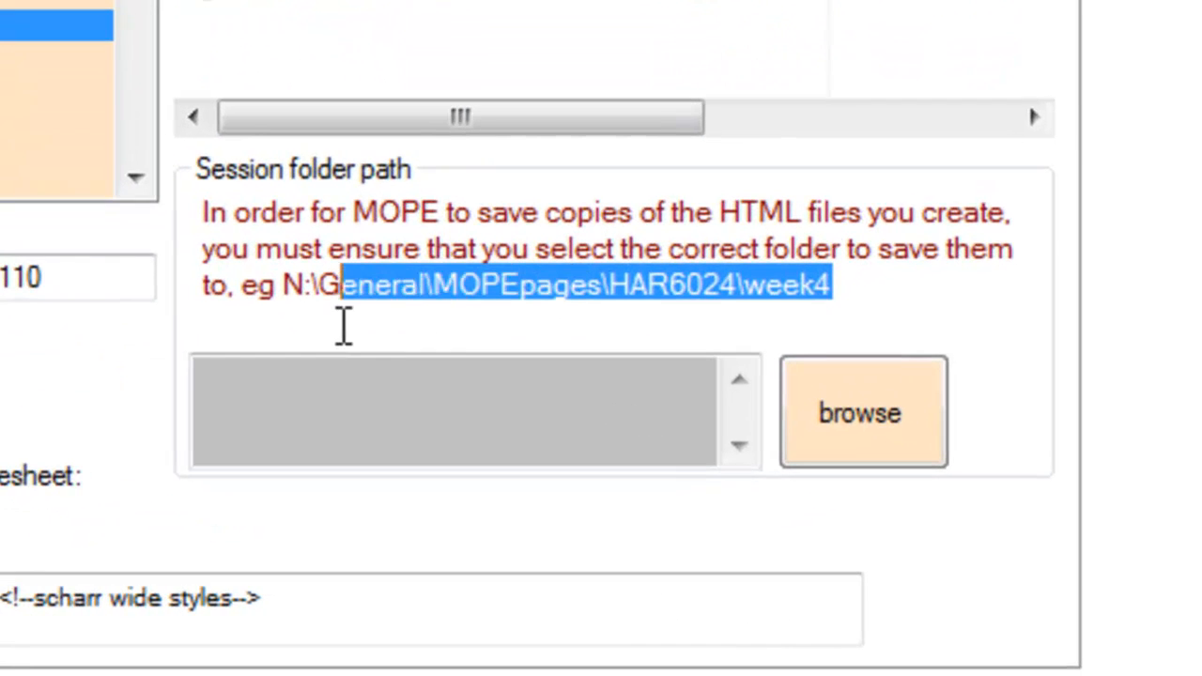
drag(343, 327, 278, 322)
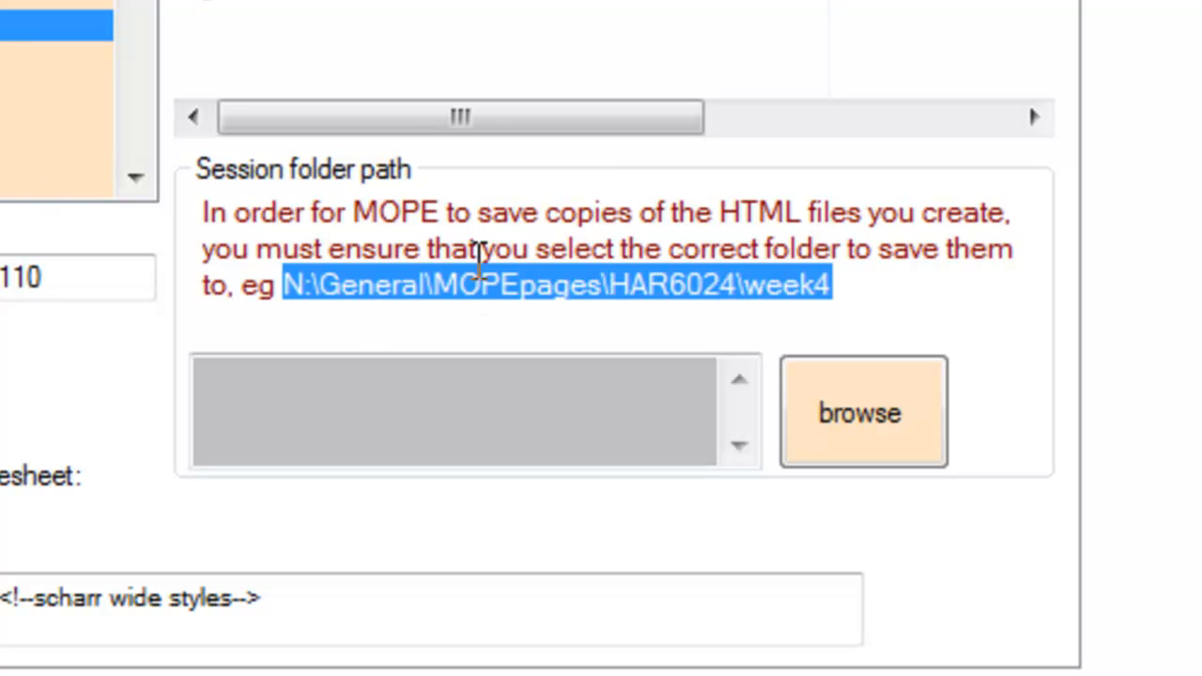
click(464, 291)
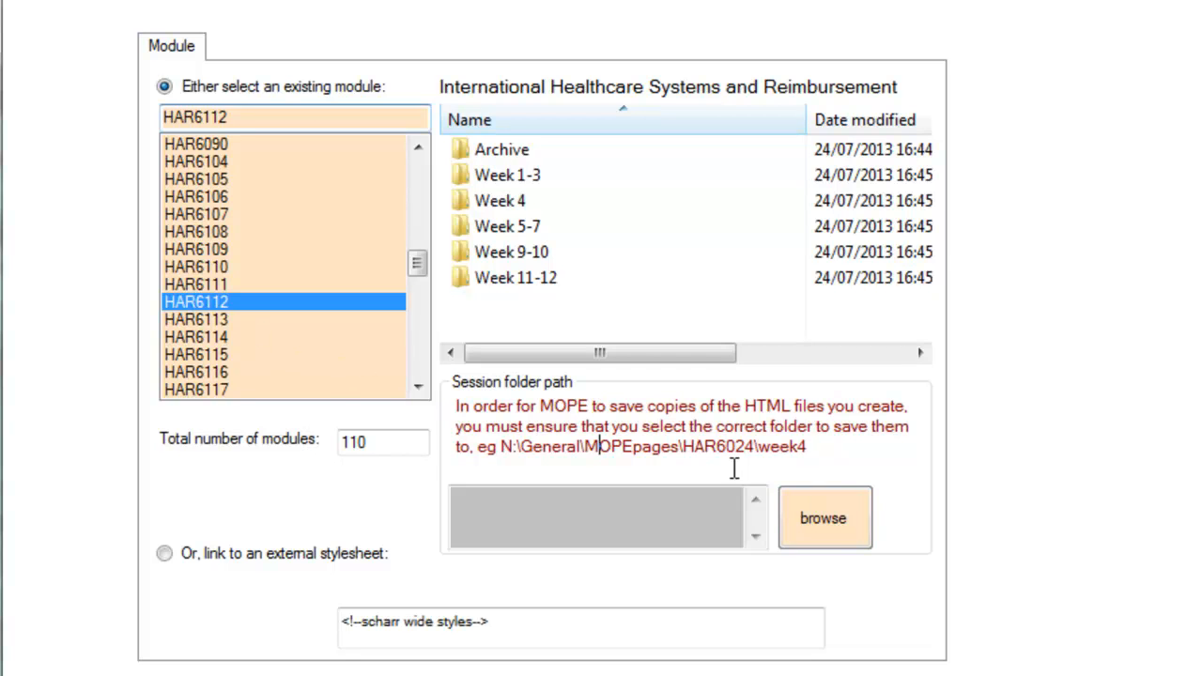
click(857, 529)
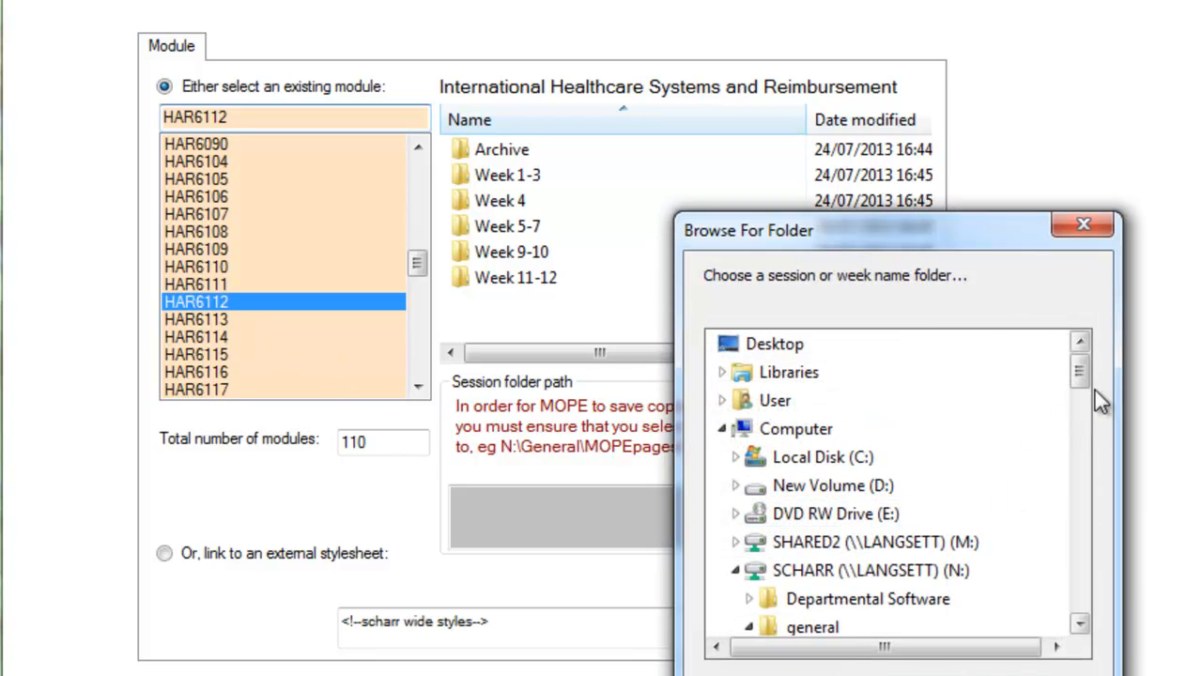
drag(1089, 387, 1093, 474)
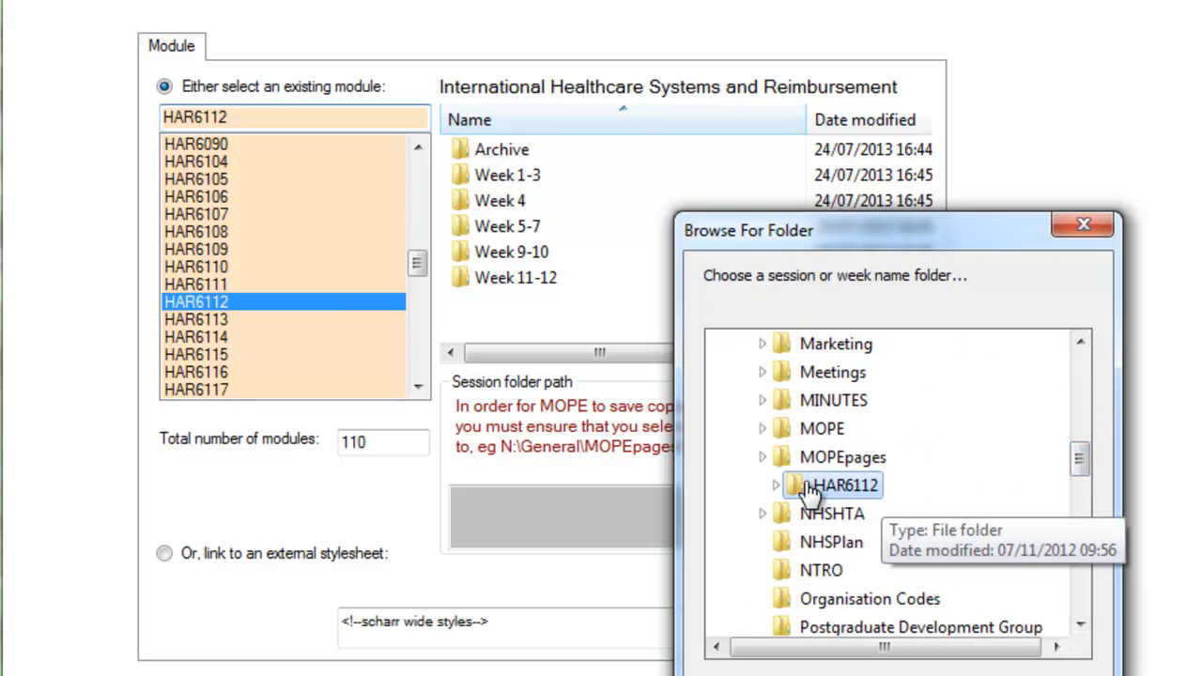
click(791, 490)
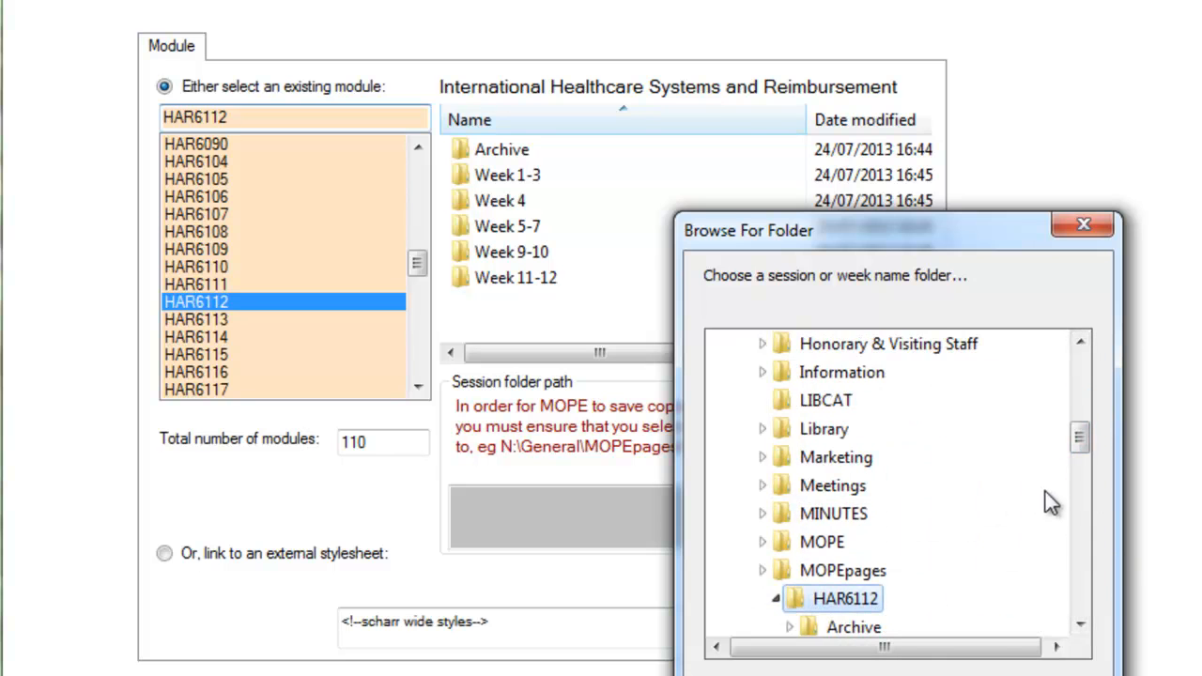
drag(1079, 456, 1080, 478)
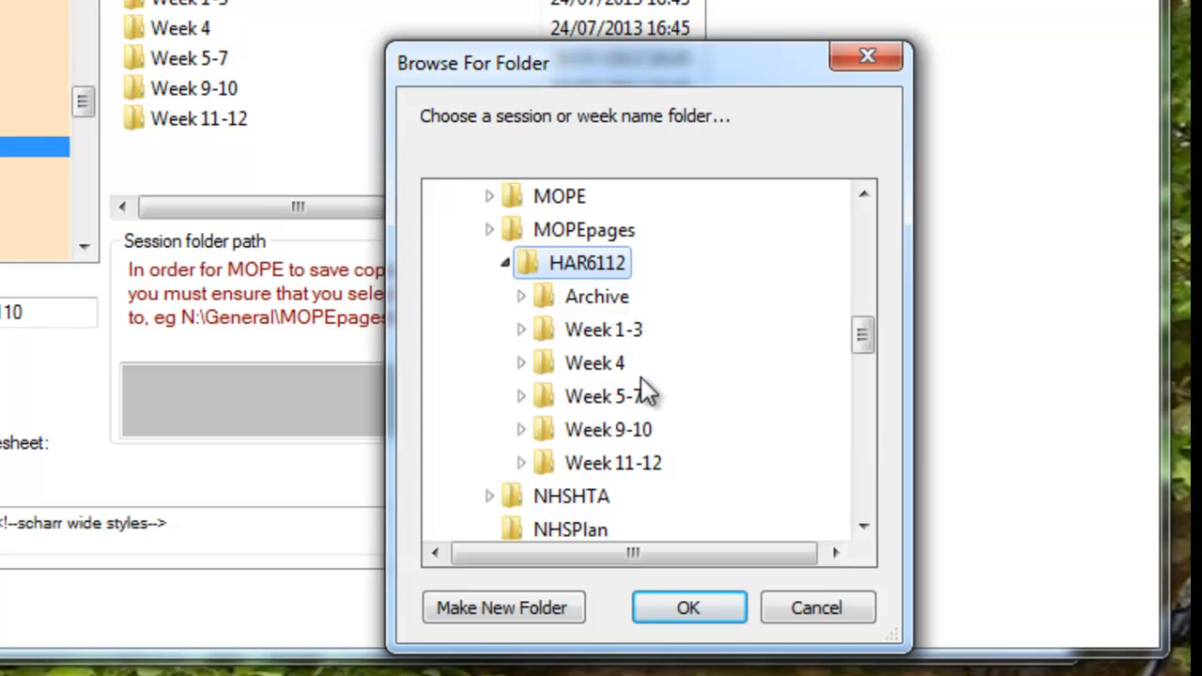
click(612, 465)
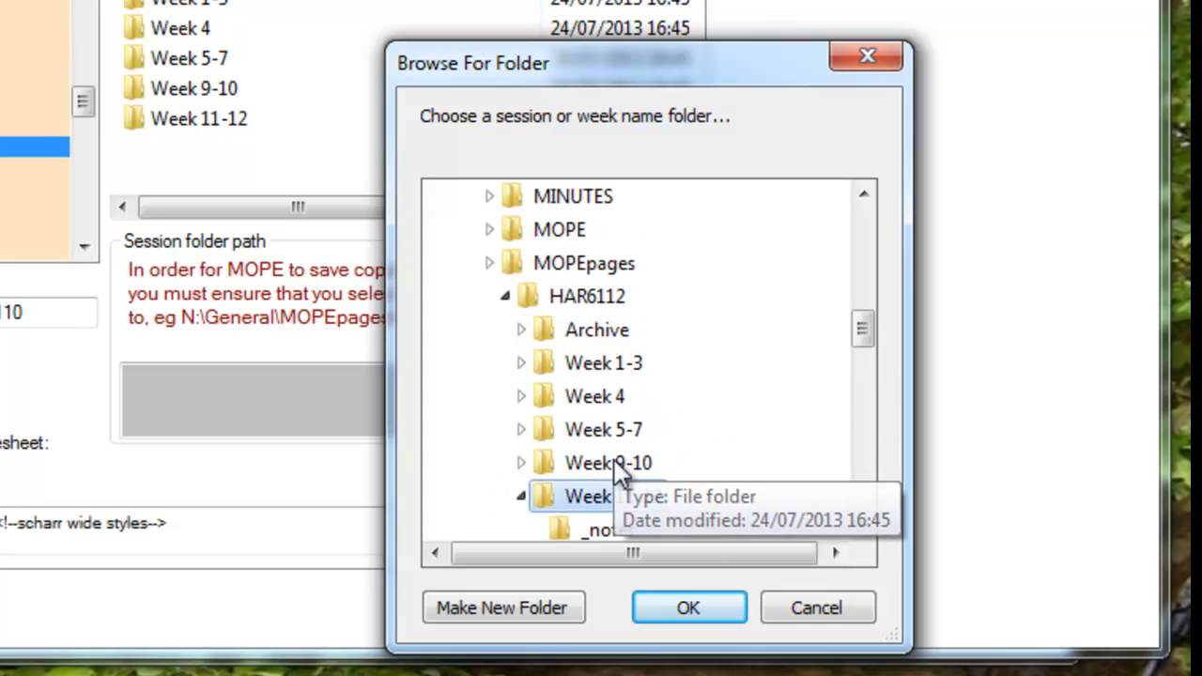
click(730, 603)
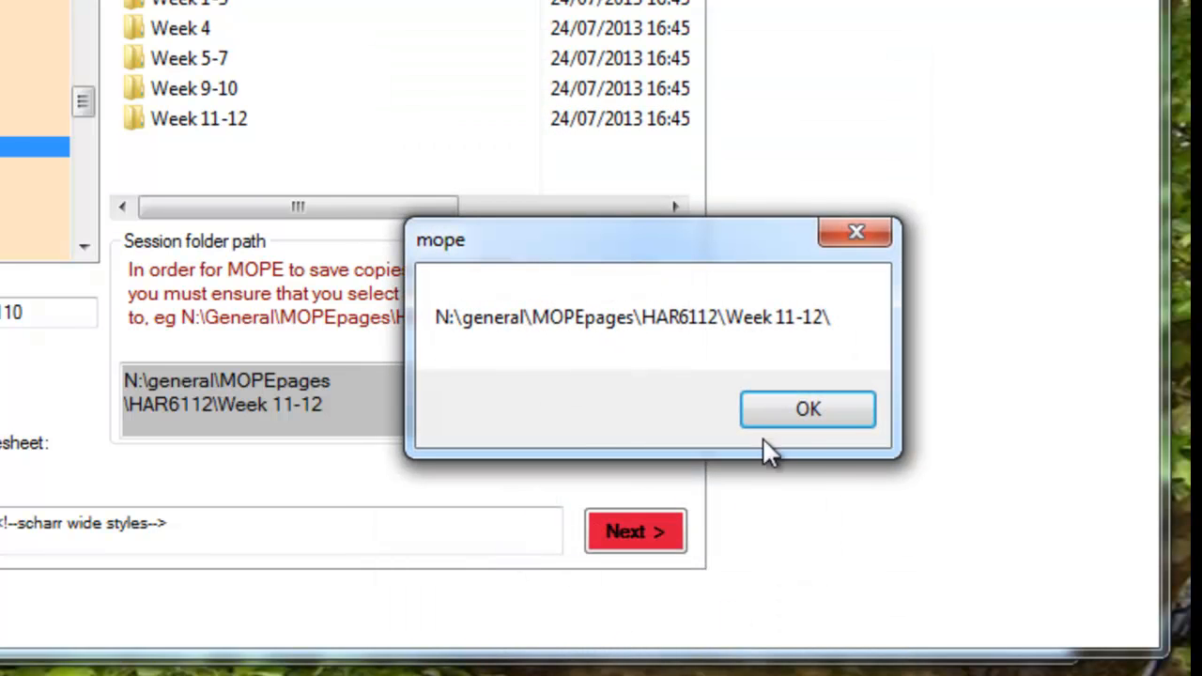
click(817, 418)
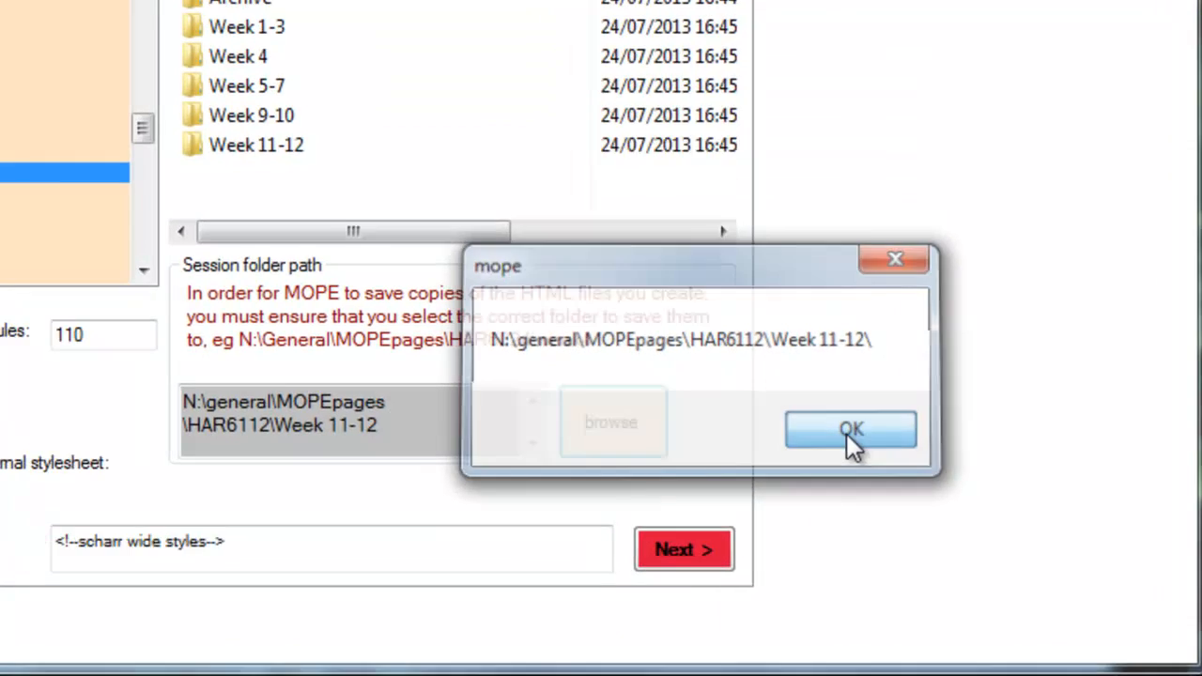
Check the chosen session folder path and continue to page creation
drag(387, 427, 172, 393)
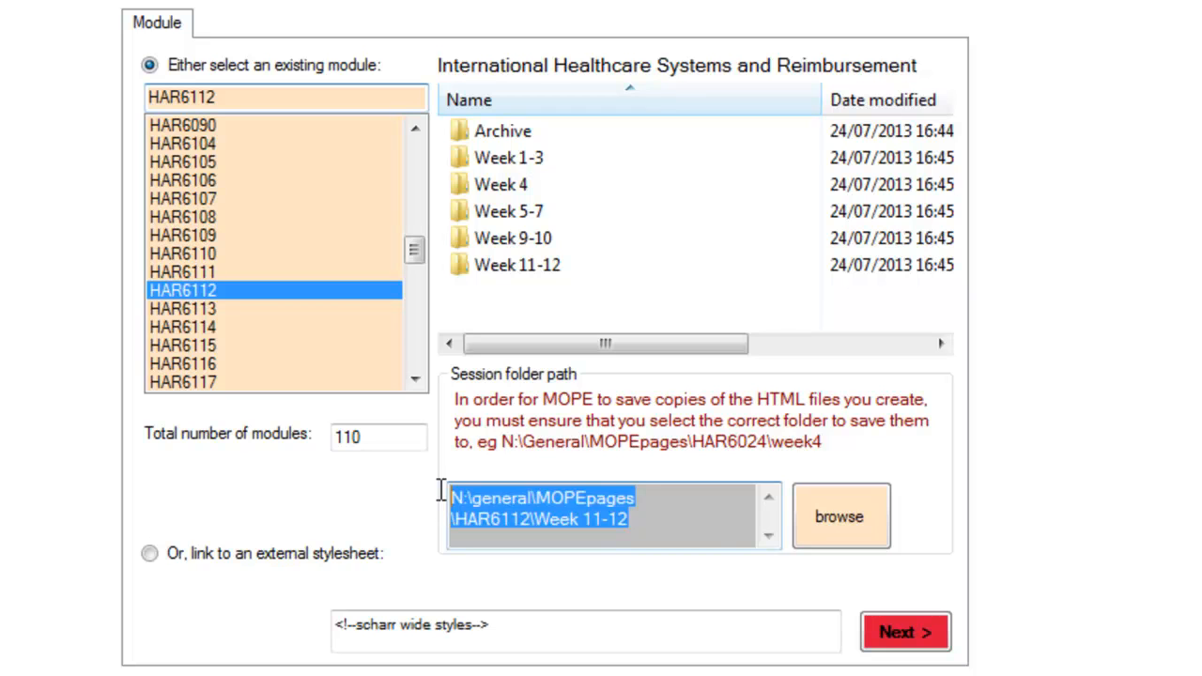
click(680, 518)
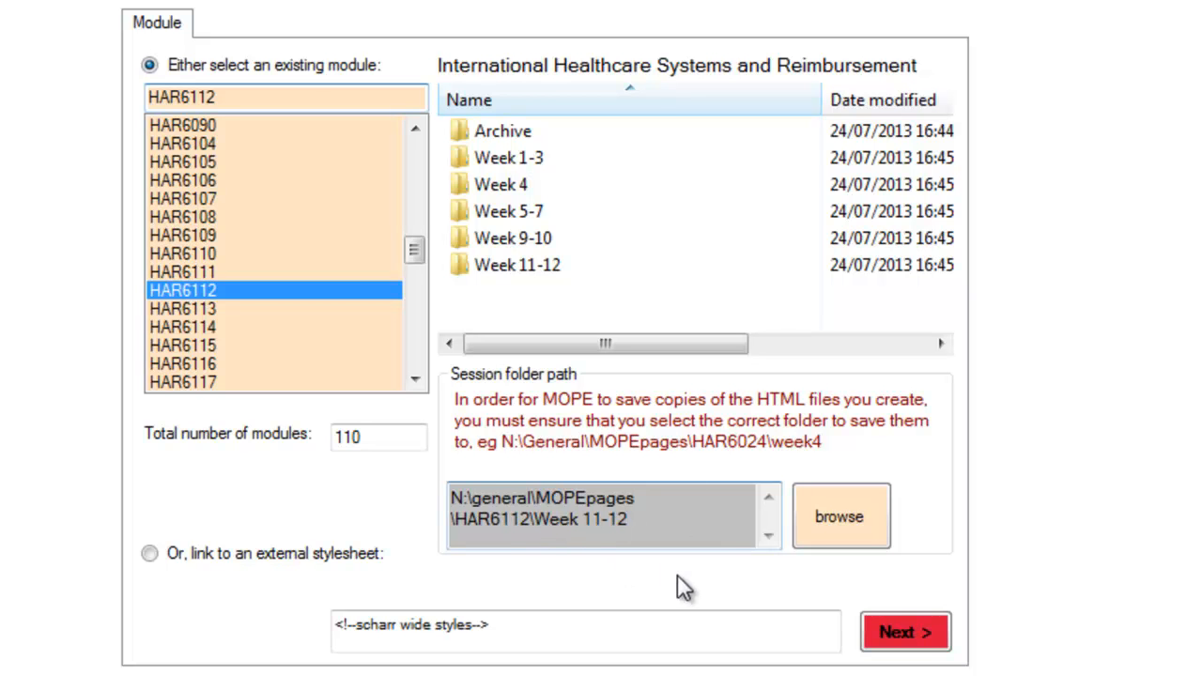
click(918, 646)
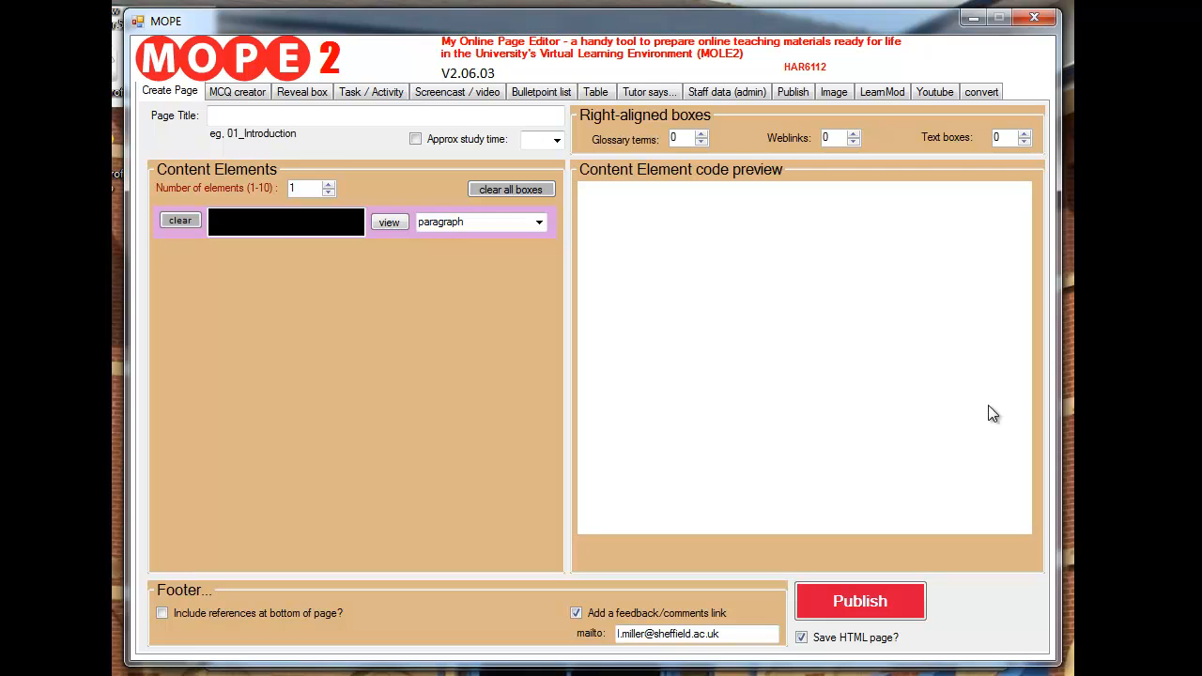
Copy the Critical Thinking paragraph from the Word document into the first content element
click(277, 223)
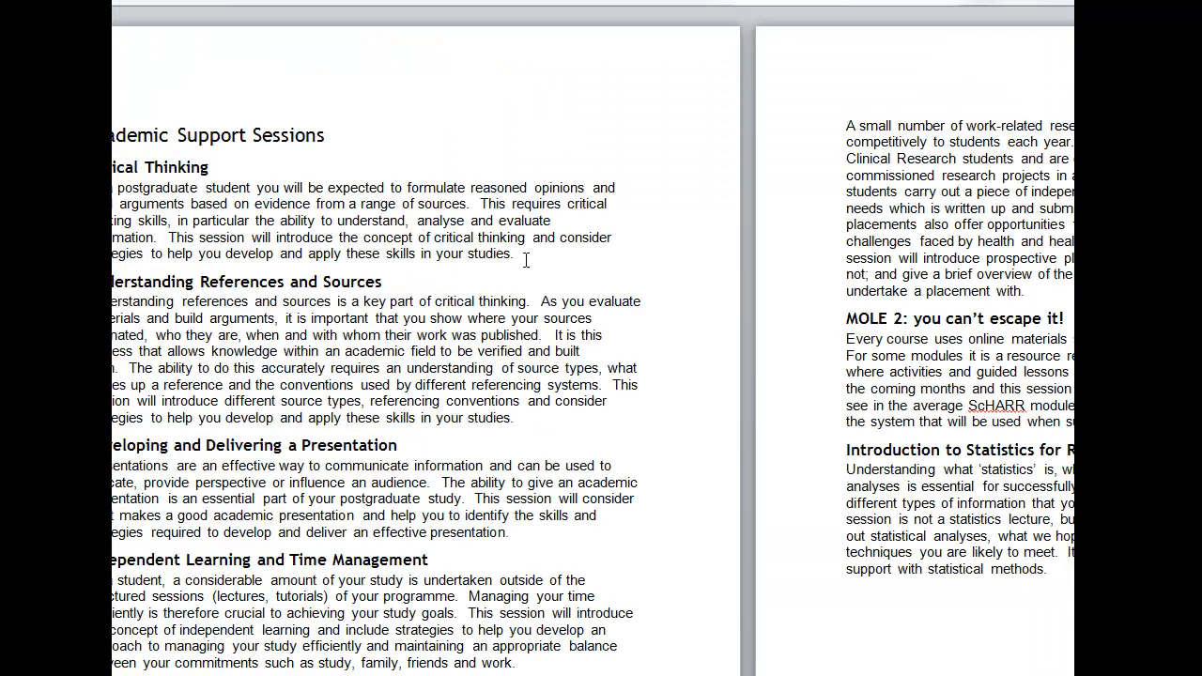
drag(111, 187, 500, 253)
key(alt+Tab)
click(280, 246)
text(As a postgraduate student you will be expected to formulate reasoned opinions and build arguments based on evidence from a range of sources.  This requires critical thinking skills, in particular the ability to understand, analyse and evaluate information.  This session will introduce the concept of critical thinking and consider strategies to help you develop and apply these skills in your studies)
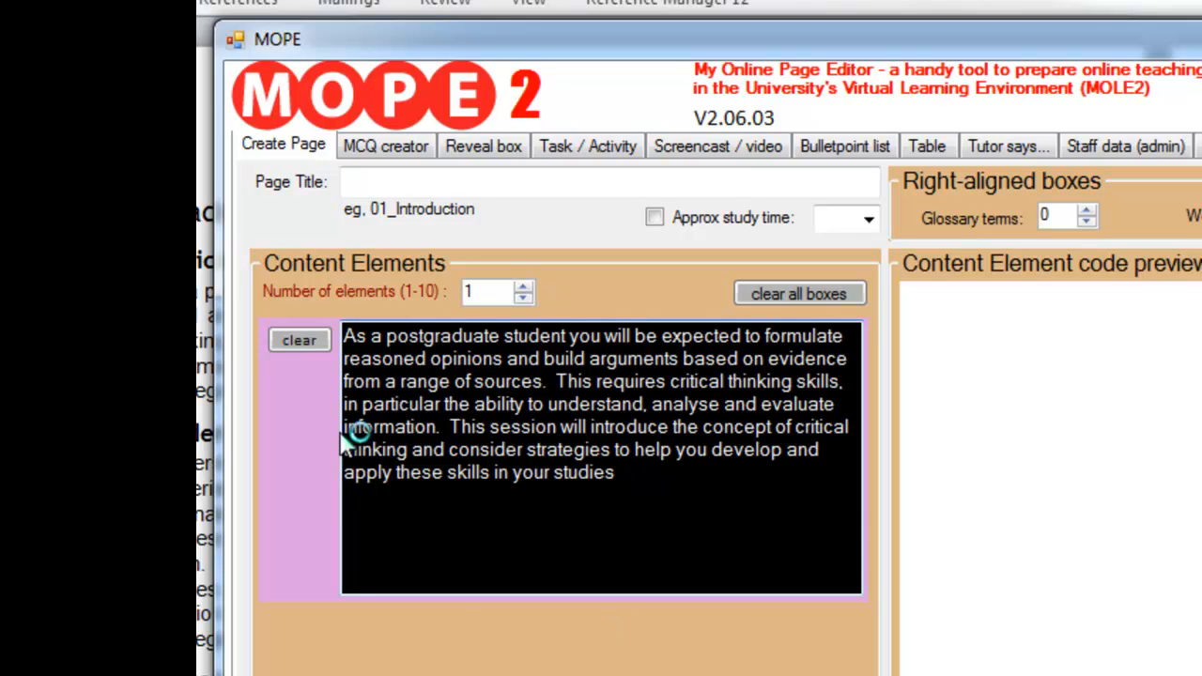
click(979, 454)
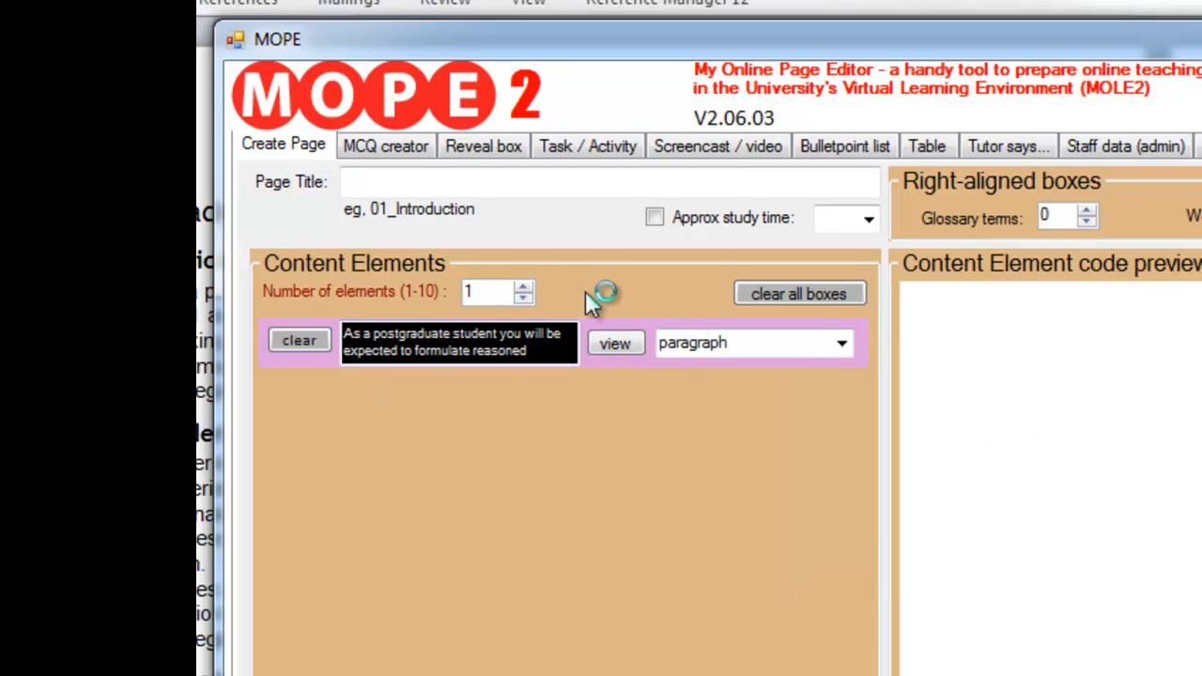
Increase the number of content elements to 4
click(517, 284)
click(517, 284)
click(517, 283)
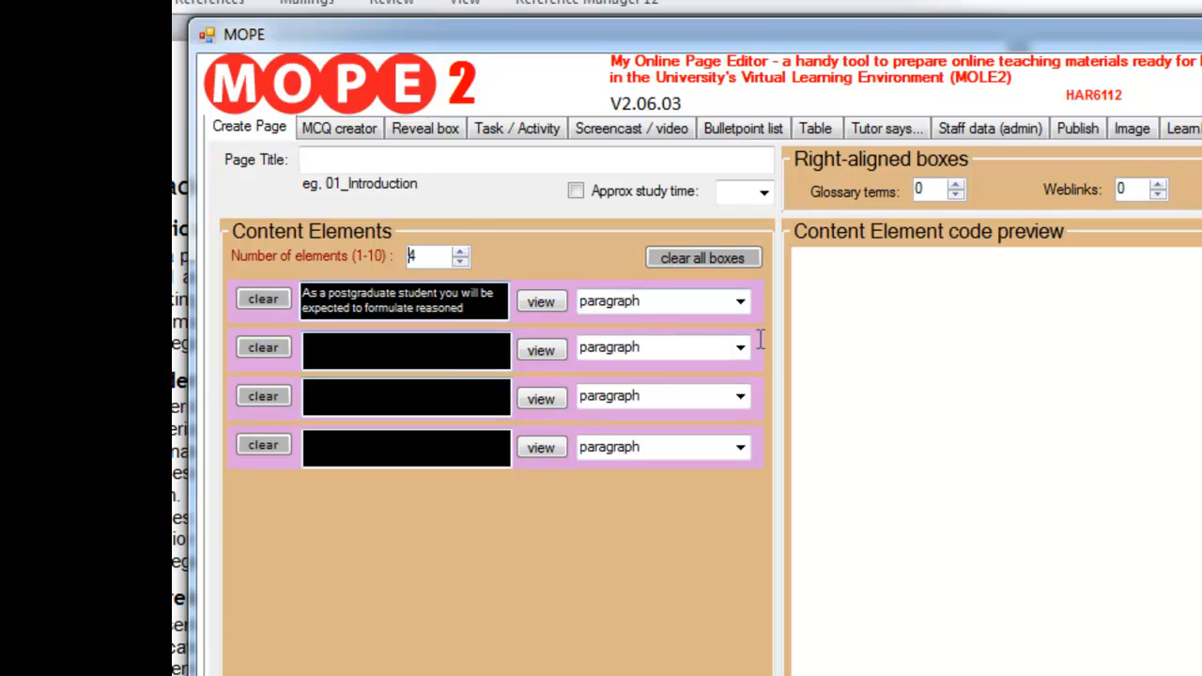
Copy the Independent Learning and Time Management paragraph from the Word document into the second content element
click(416, 346)
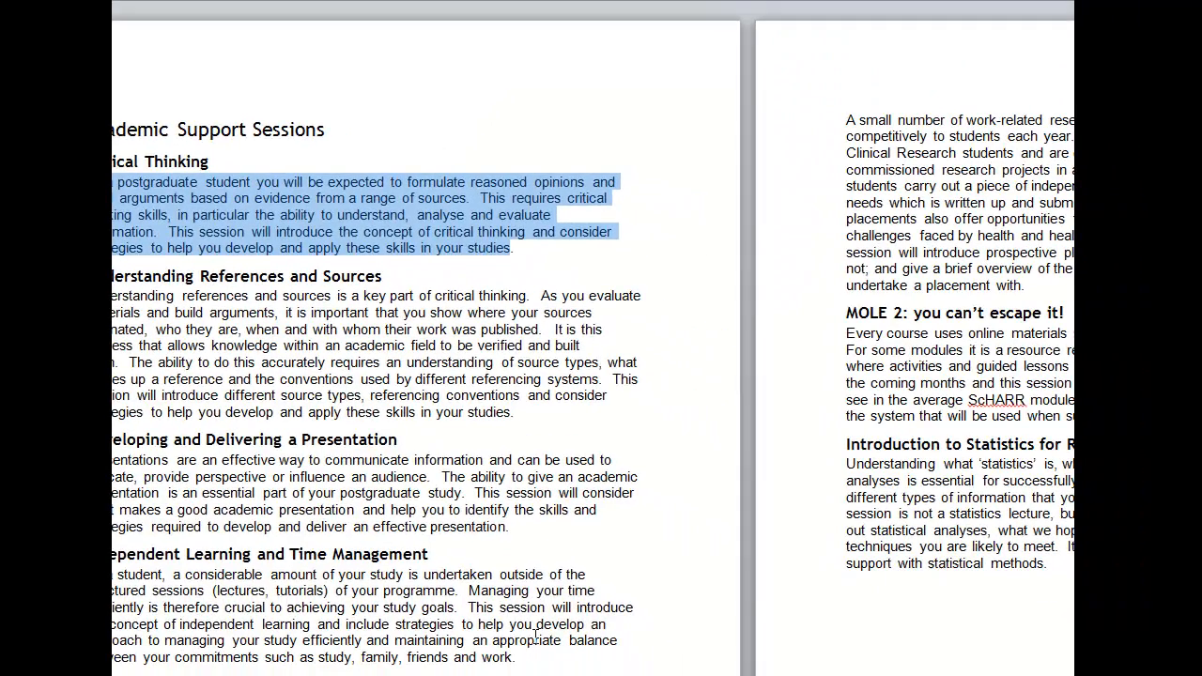
drag(549, 662, 111, 575)
key(ctrl+c)
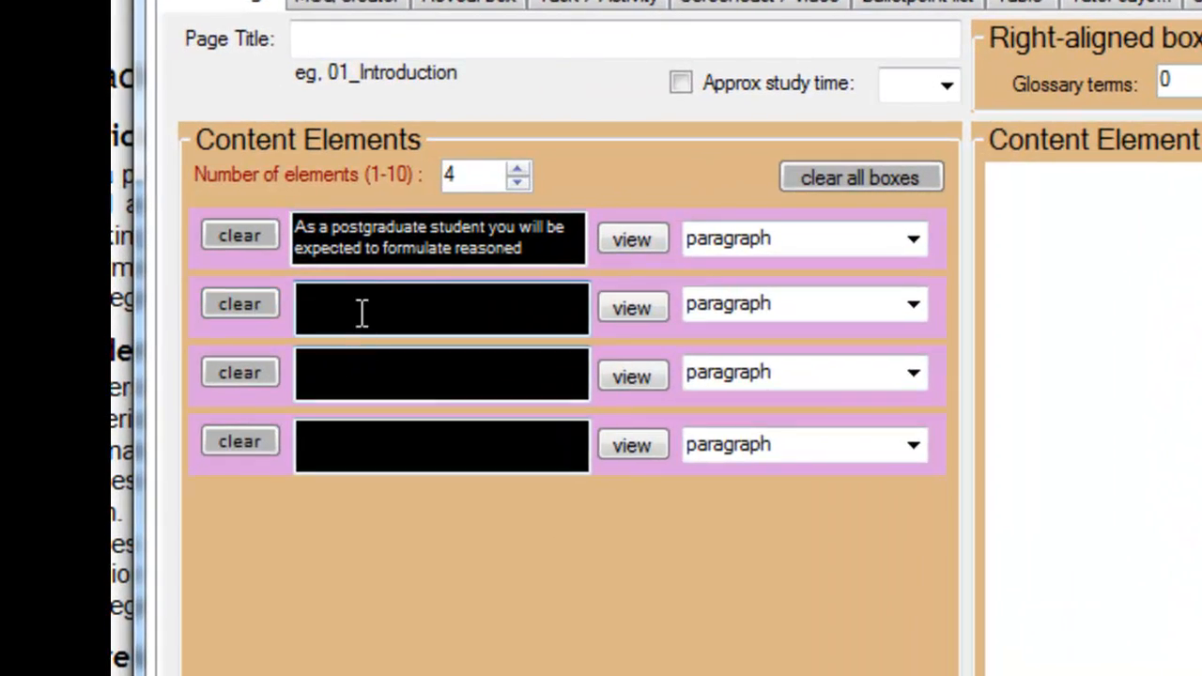
click(359, 313)
key(ctrl+v)
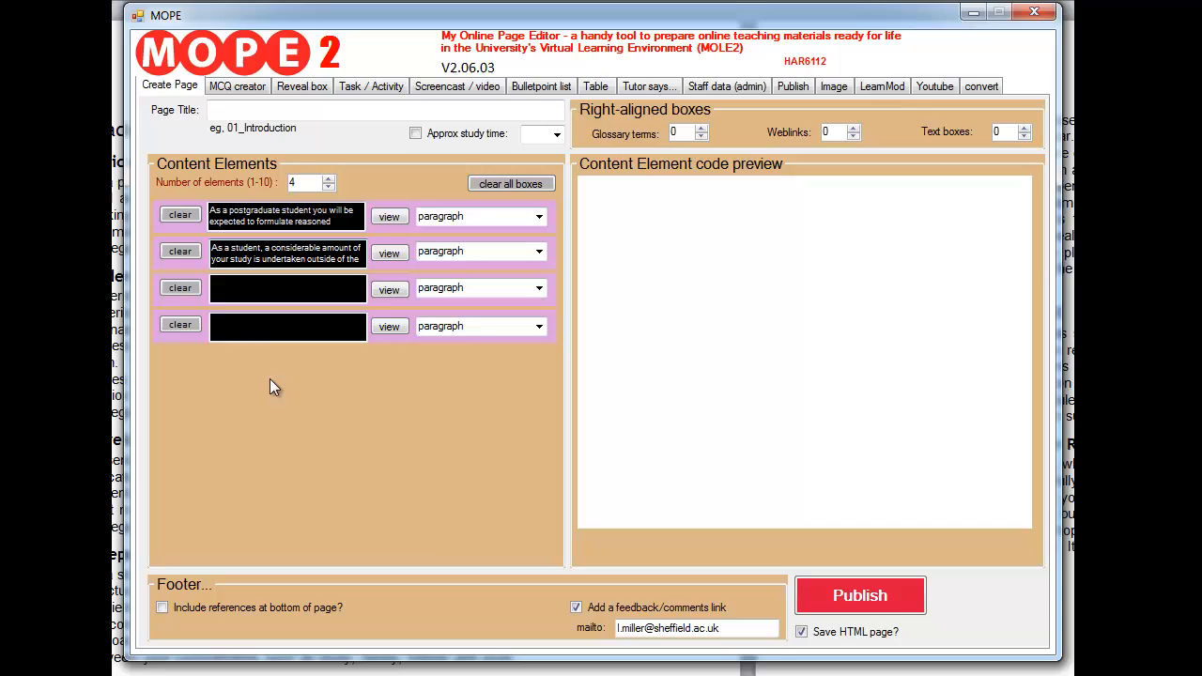
Fill the third content element with the paragraph on working in groups effectively and reduce the number of elements to 3
click(282, 282)
text(The ability to work in groups effectively is an integral part of your postgraduate study.  Understanding how to work with others, determining roles and tasks, sharing ideas and dealing with group dynamics are key skills often required in the workplace.  As a student you need to be able to develop these skills while maintaining the academic integrity of your own work.  This session will identify some of the general principles and skills expected for collaborative study and consider strategies to help you to develop your group working skills.)
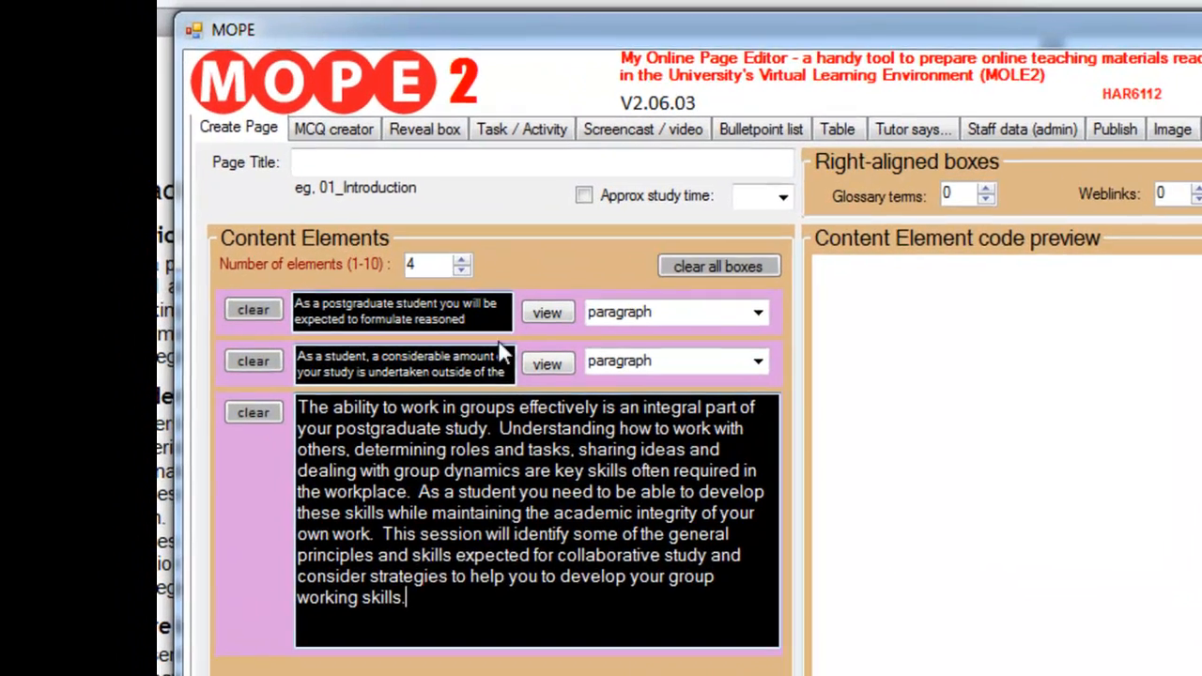
click(907, 474)
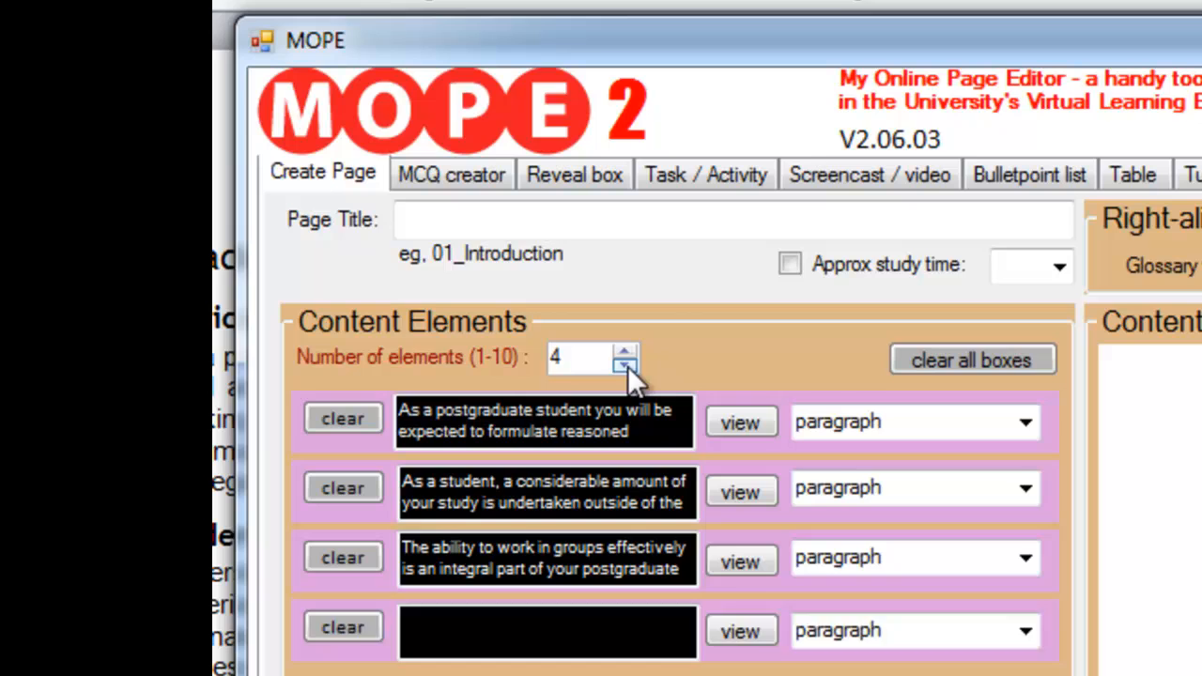
click(463, 272)
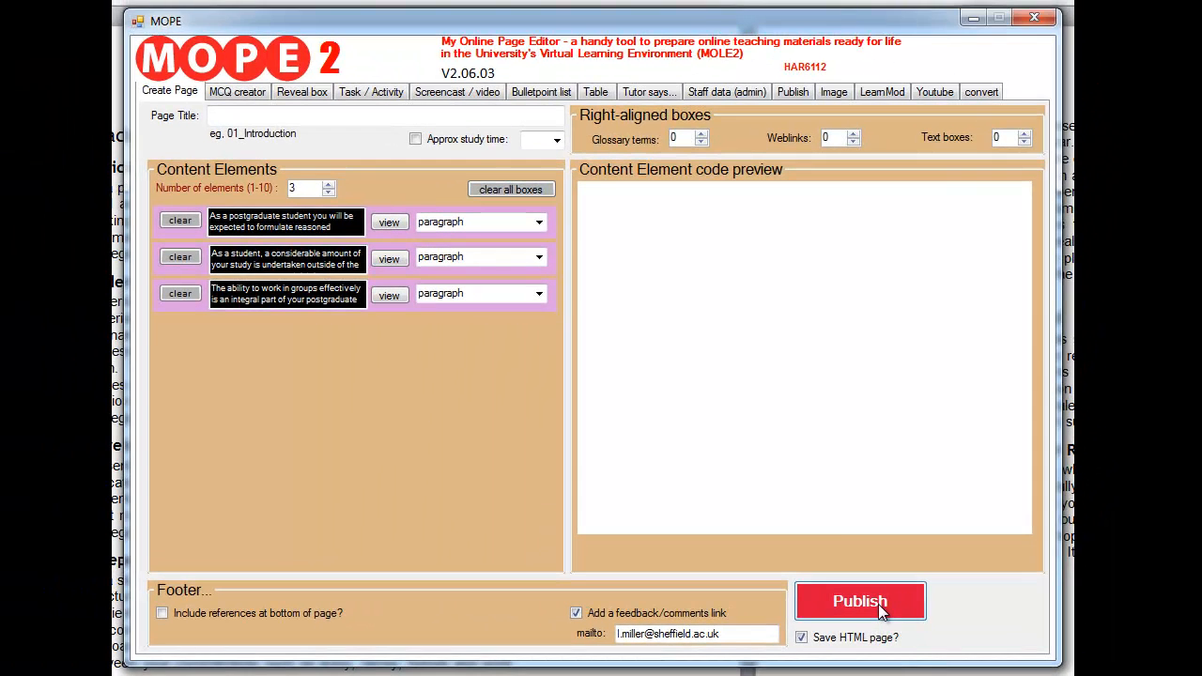
Try to publish the page, and set its page title to 01_Introduction
click(777, 567)
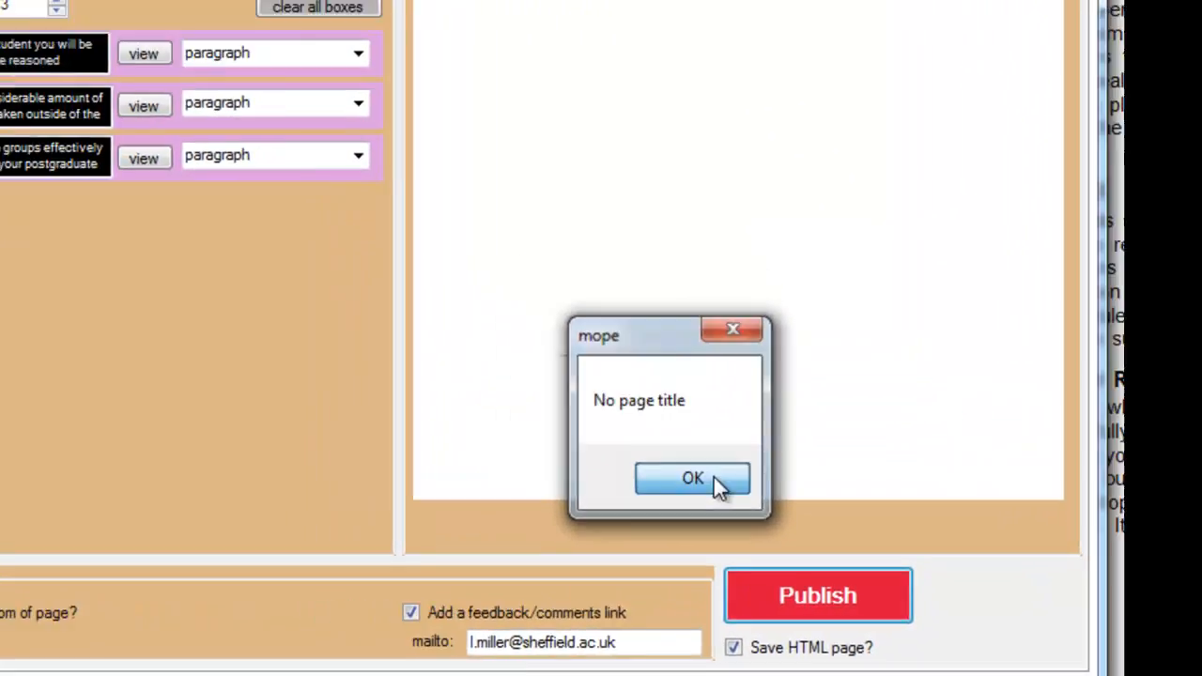
click(669, 453)
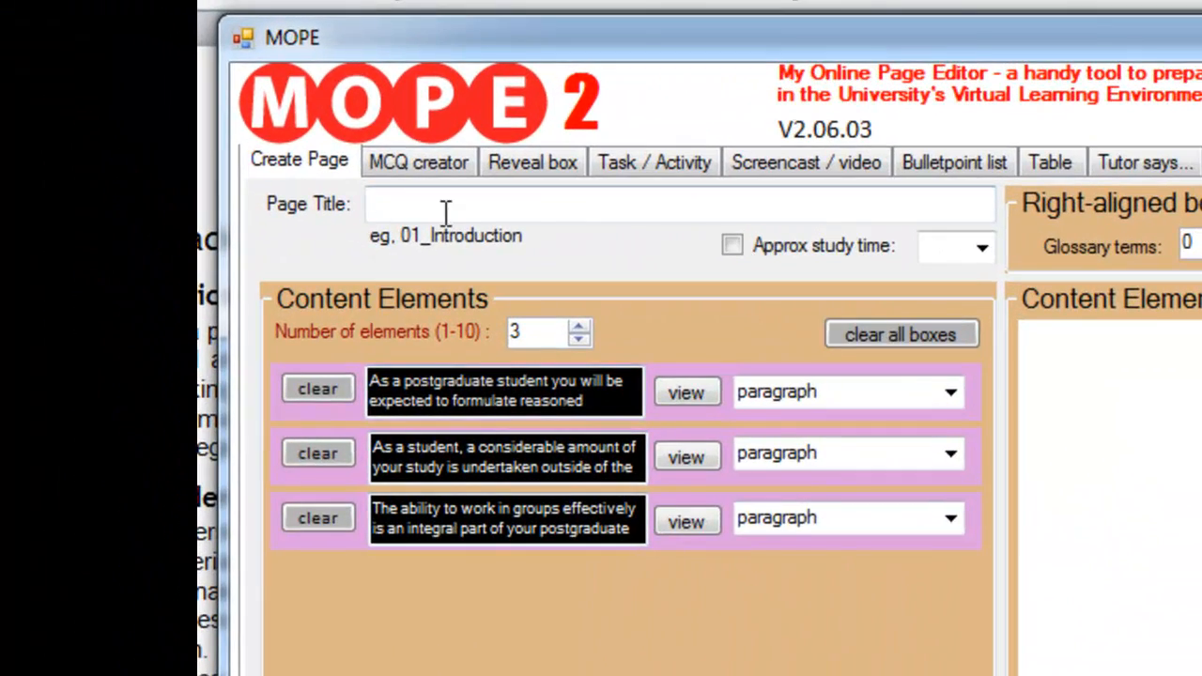
click(444, 209)
text(01_Introduction)
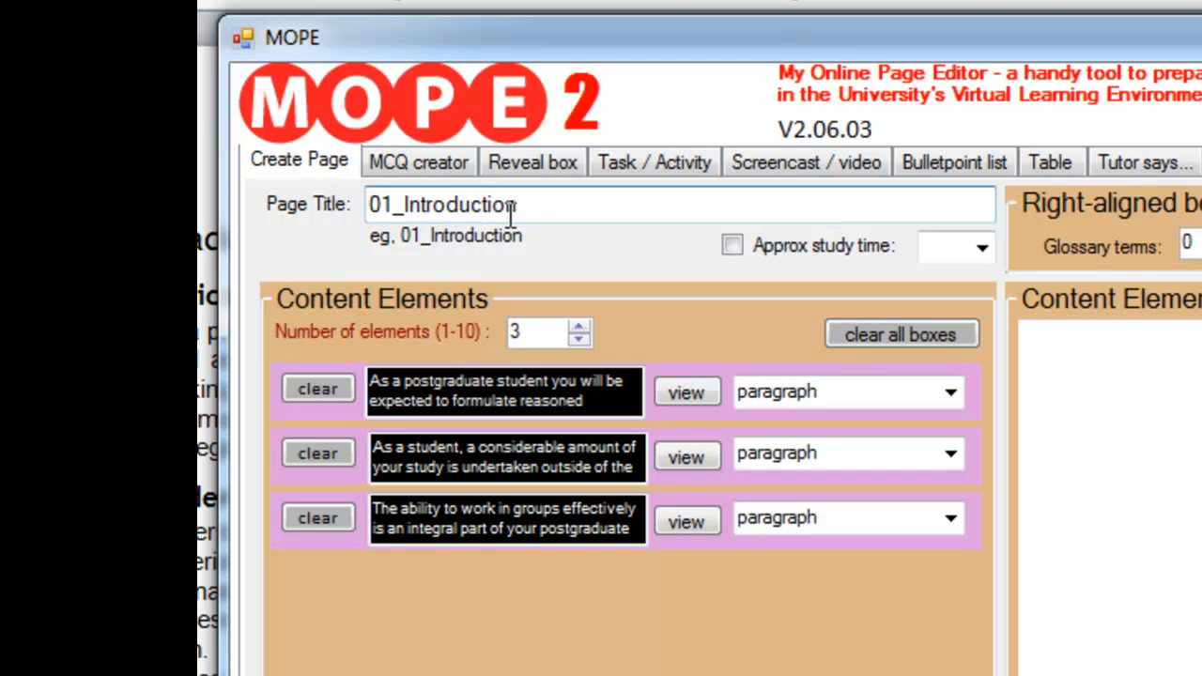
Turn off the Save HTML page option and publish the 01_Introduction page
drag(536, 207, 357, 188)
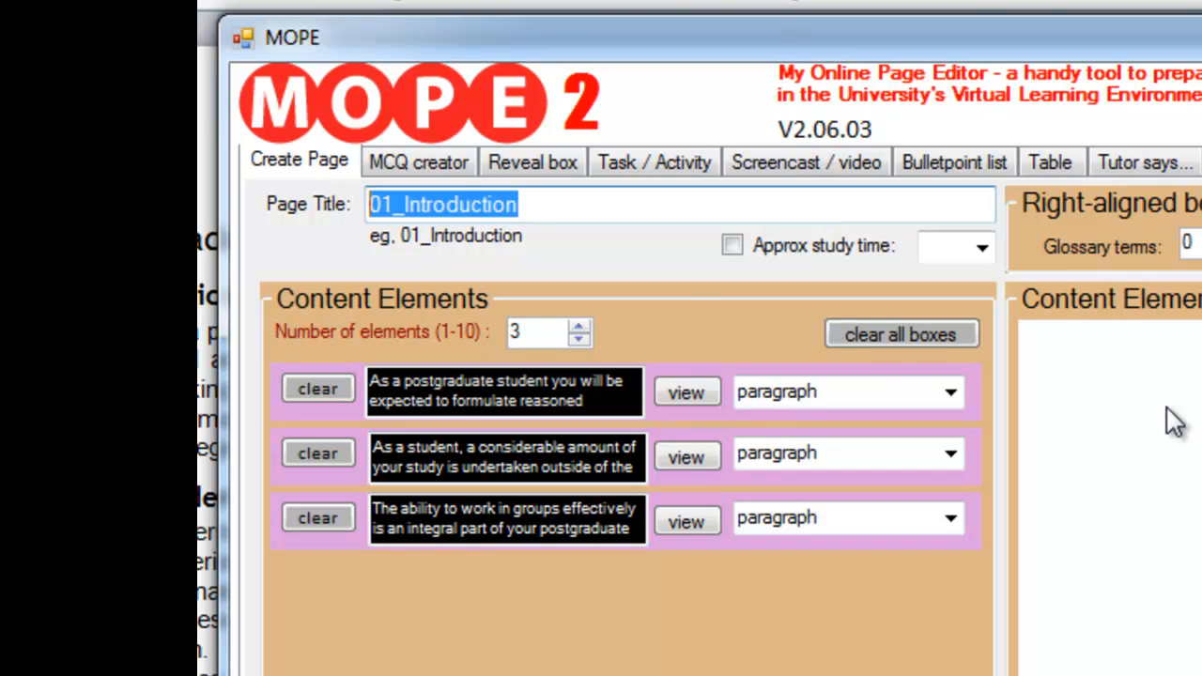
click(385, 204)
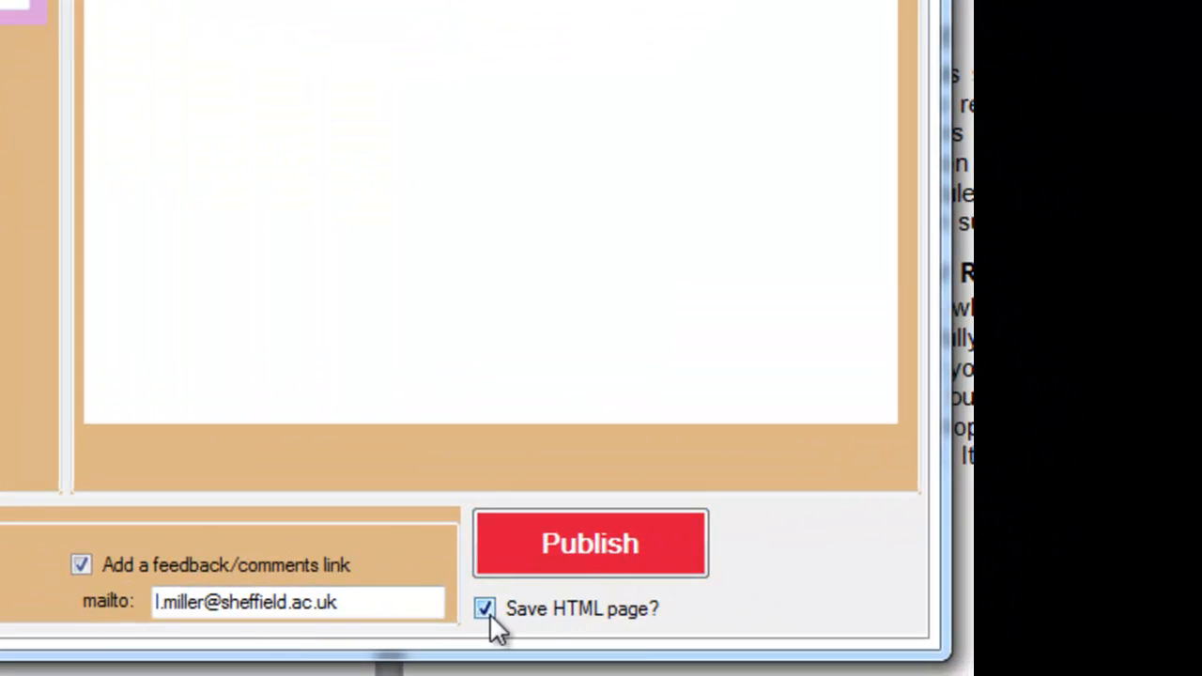
click(484, 609)
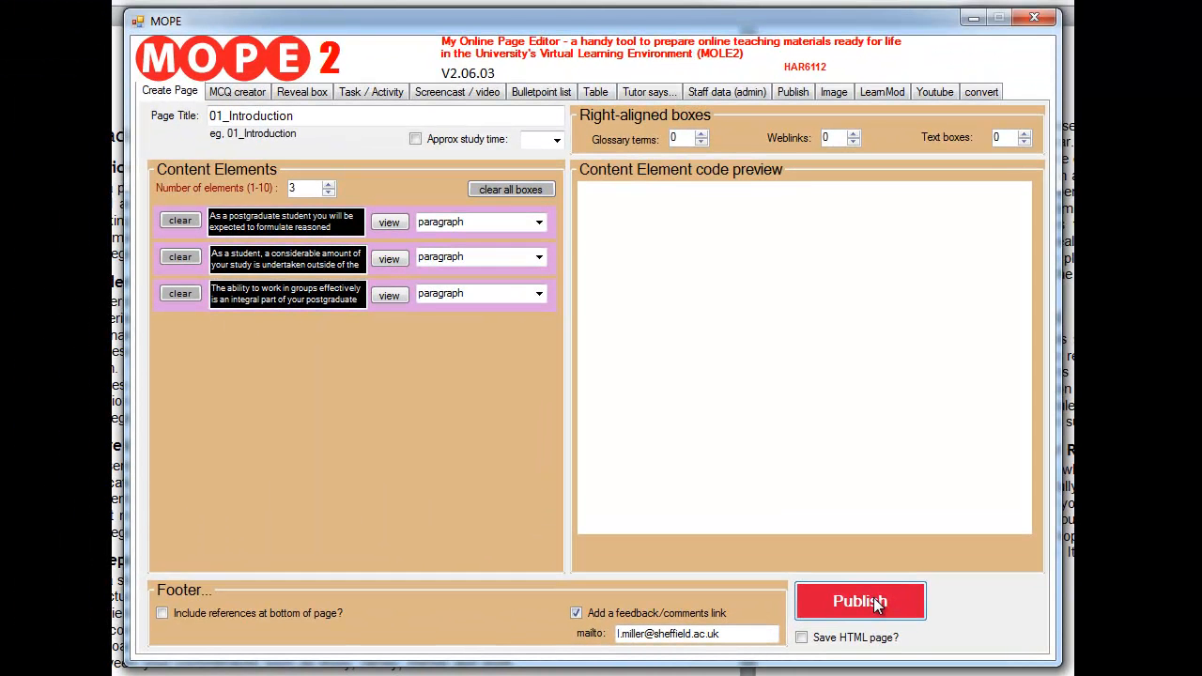
click(878, 603)
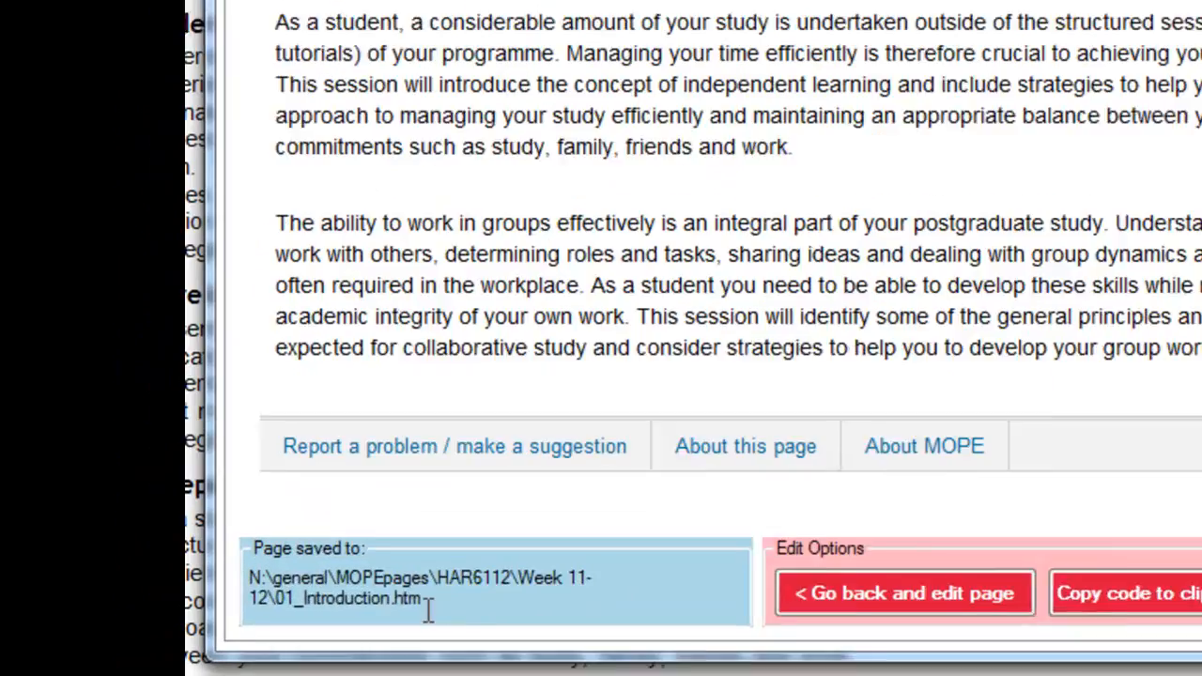
Highlight the file path the published page was saved to, and go back to editing the page
drag(255, 628, 138, 622)
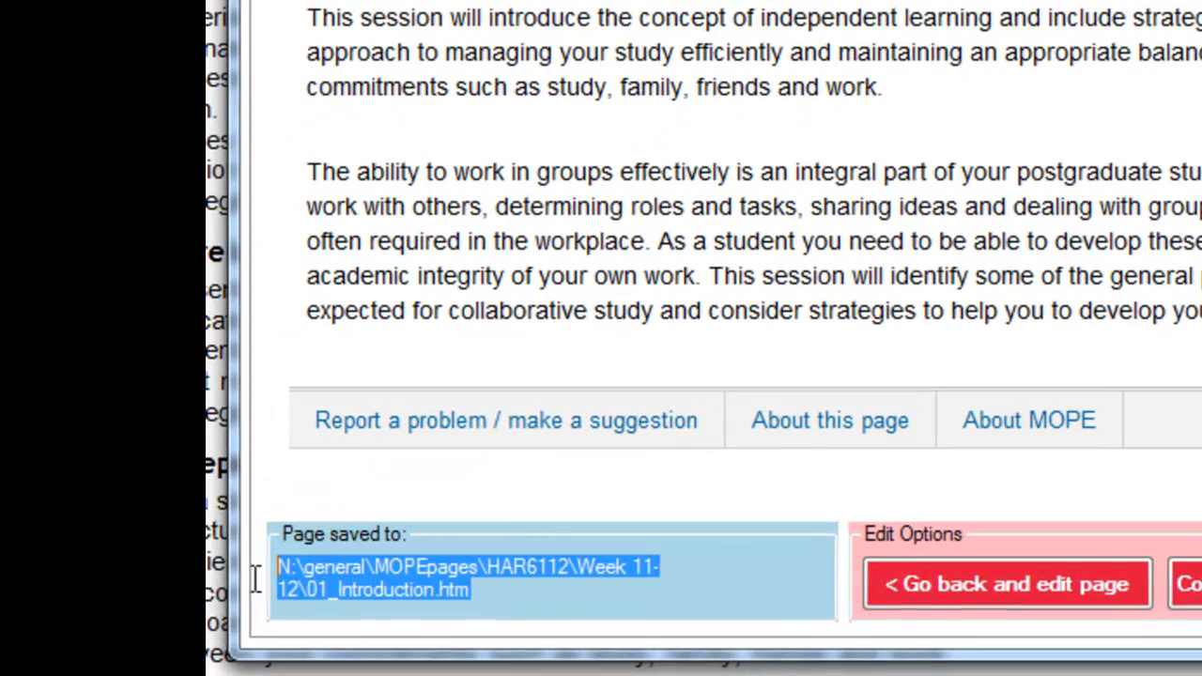
click(633, 589)
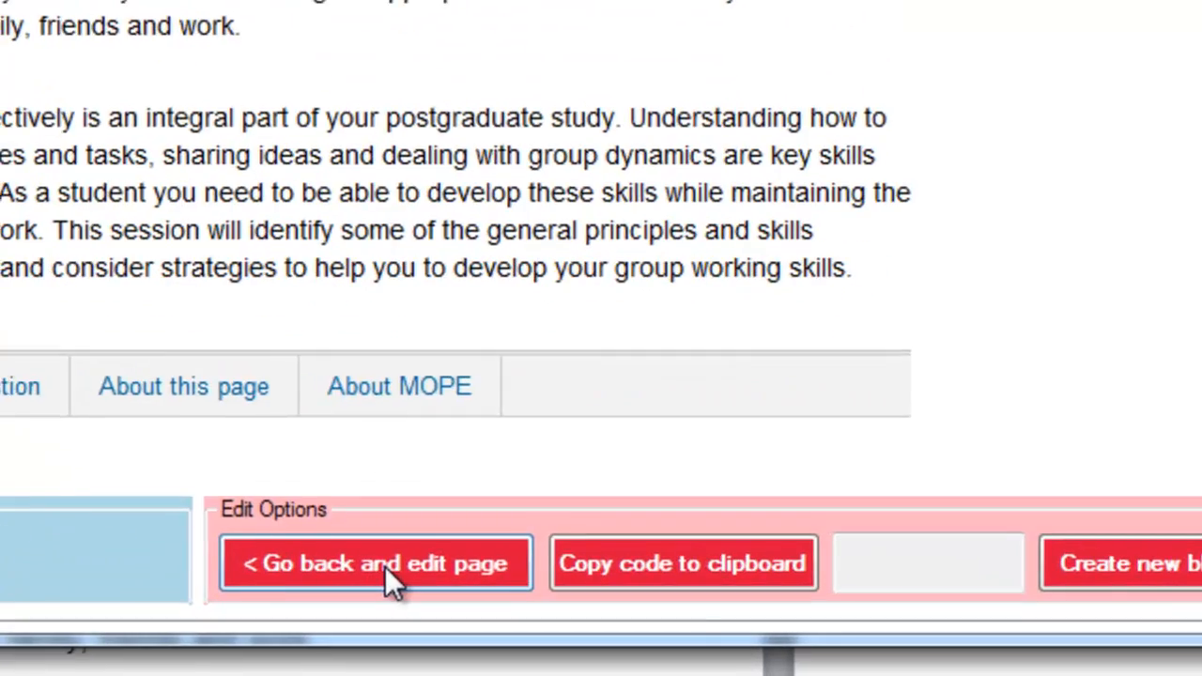
click(479, 599)
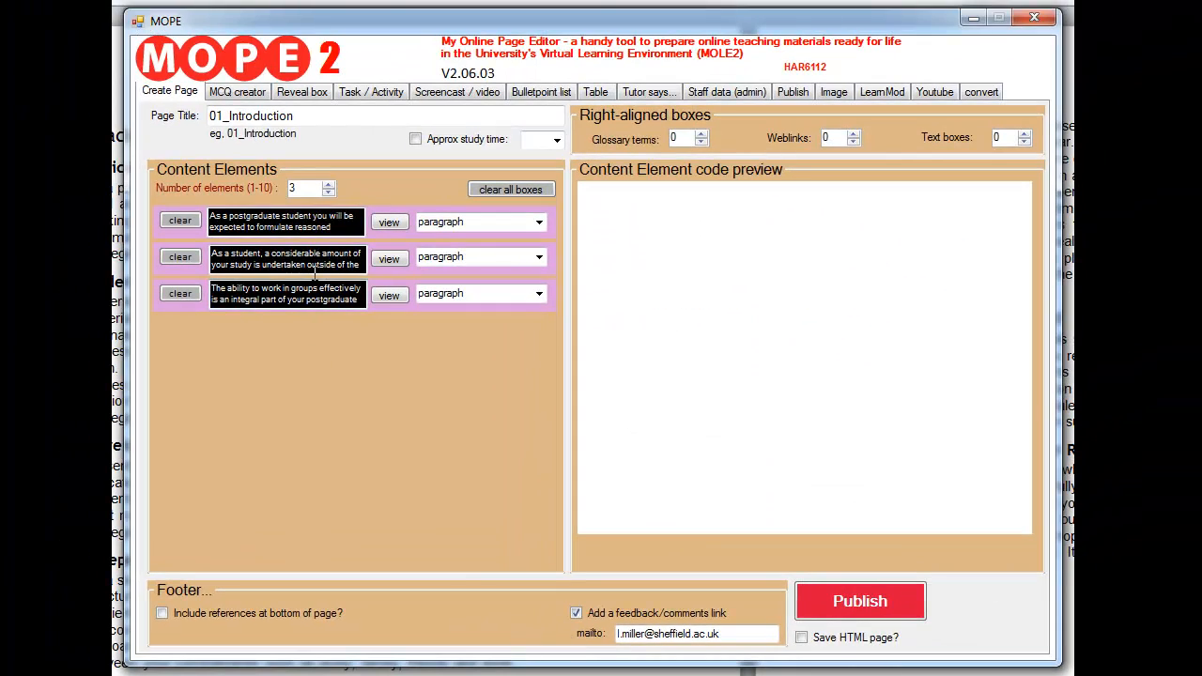
Add a fourth content element with the text "fghdfg hgh gfhcgv hcvb nghn" and publish the page again
click(327, 185)
click(291, 335)
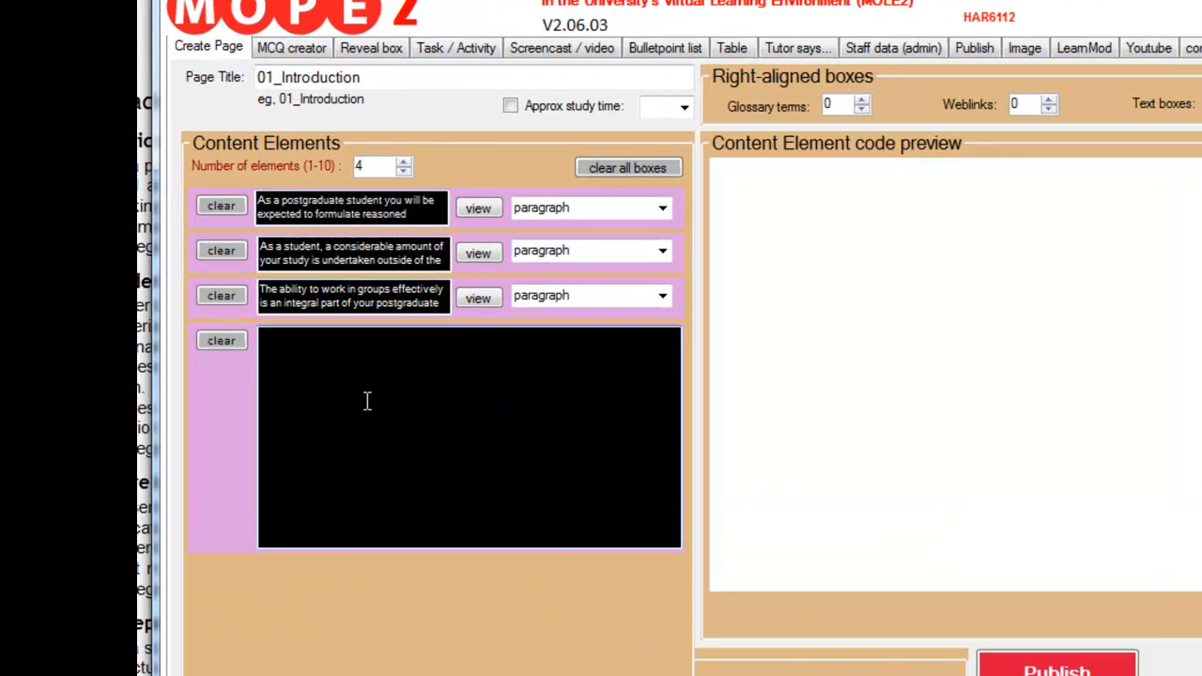
text(fghdfg hgh gfhcgv hcvb nghn)
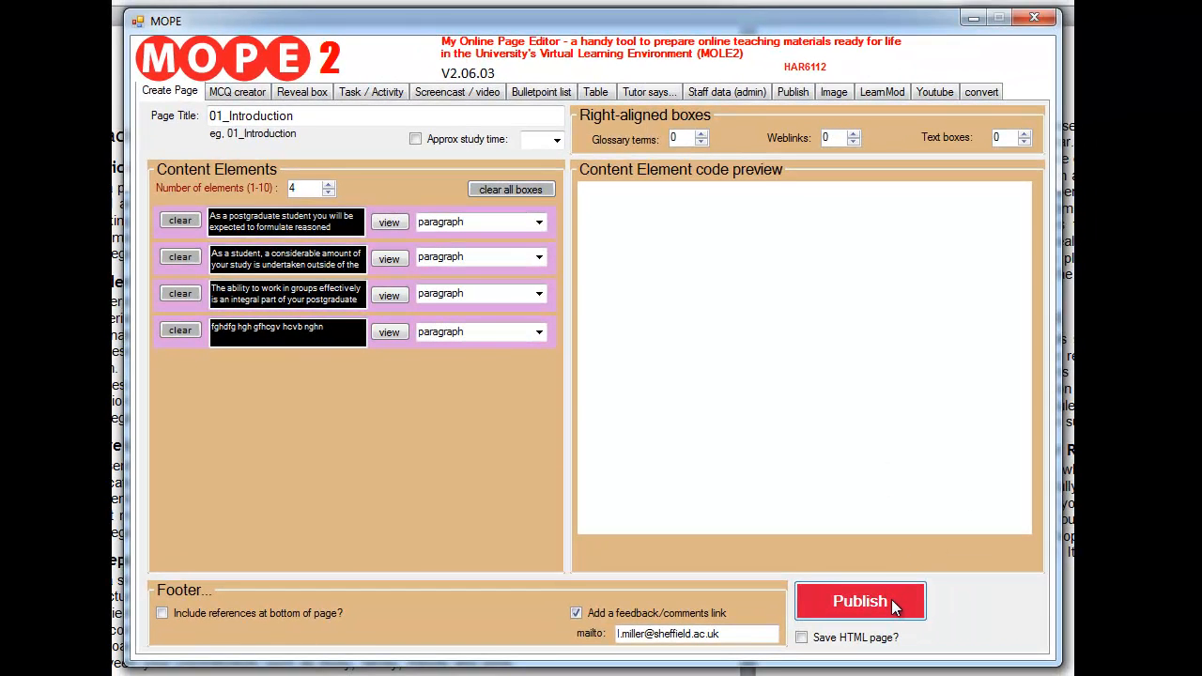
click(860, 601)
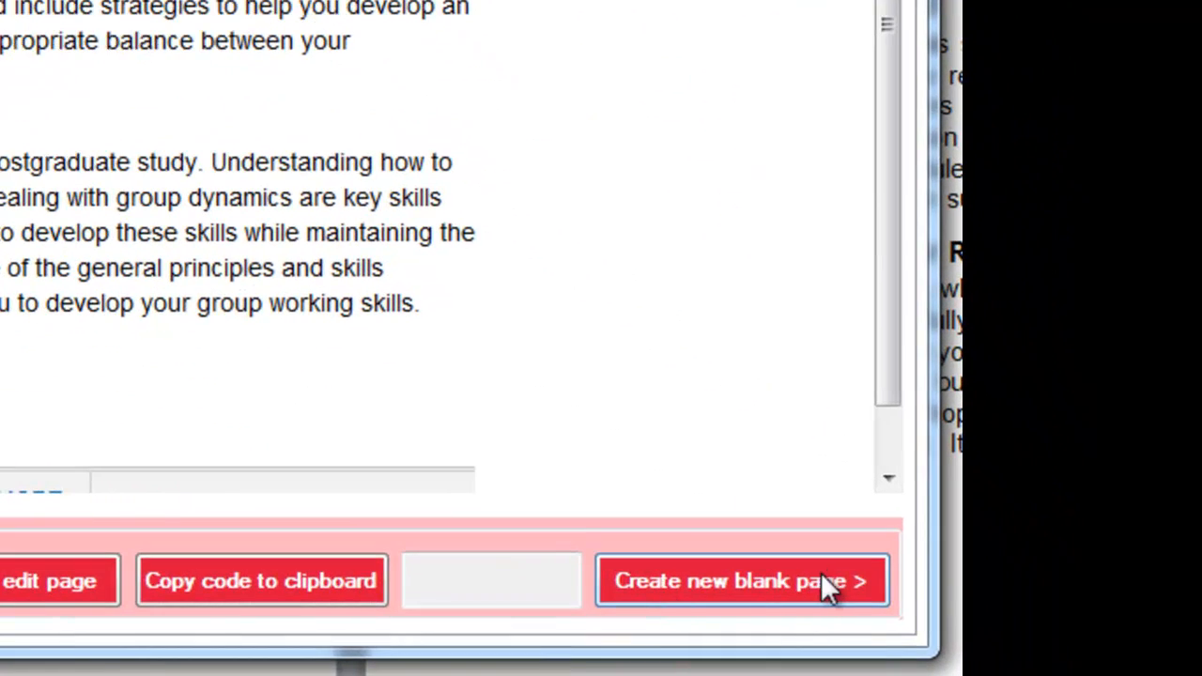
Create a new blank page and look through the numbered page files in HAR6112's Week 1-3 folder
click(824, 572)
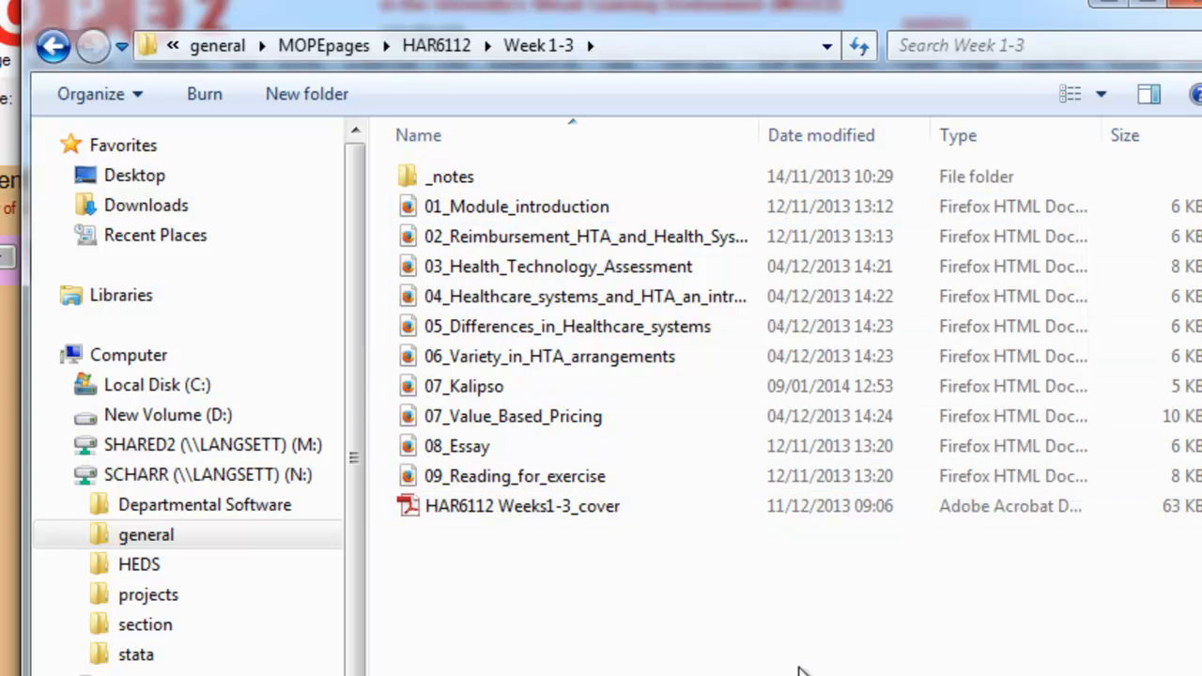
click(531, 514)
click(486, 544)
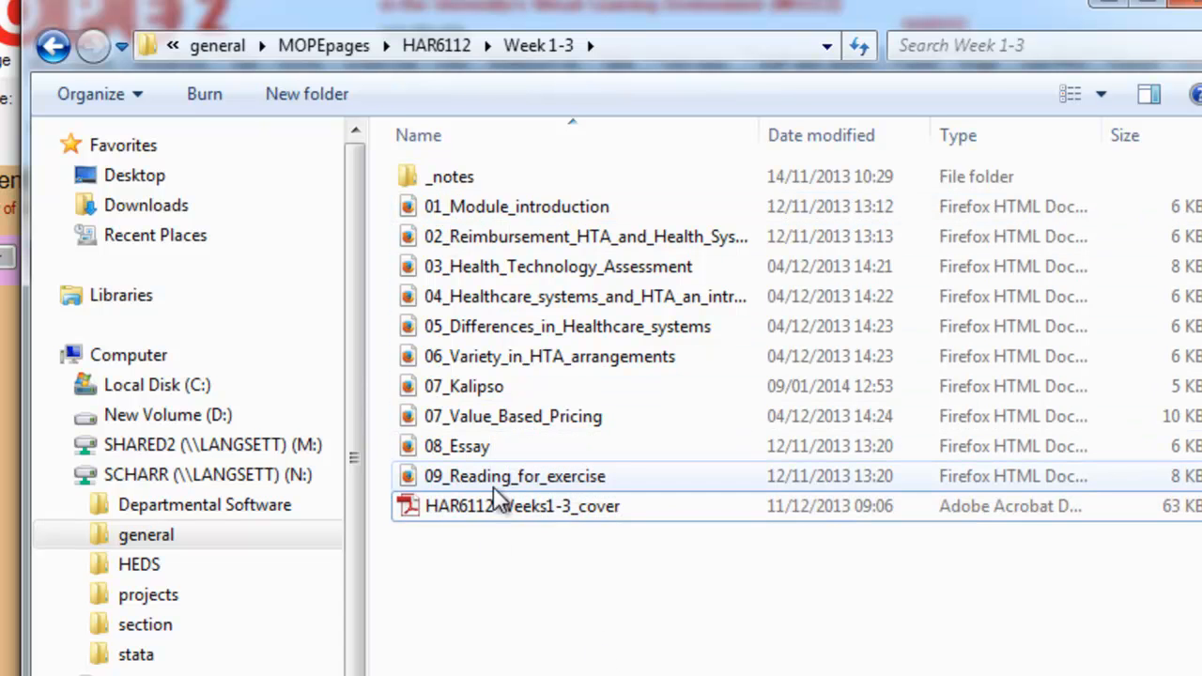
Set the title of the new blank page to 01_Introduction
click(498, 145)
click(499, 144)
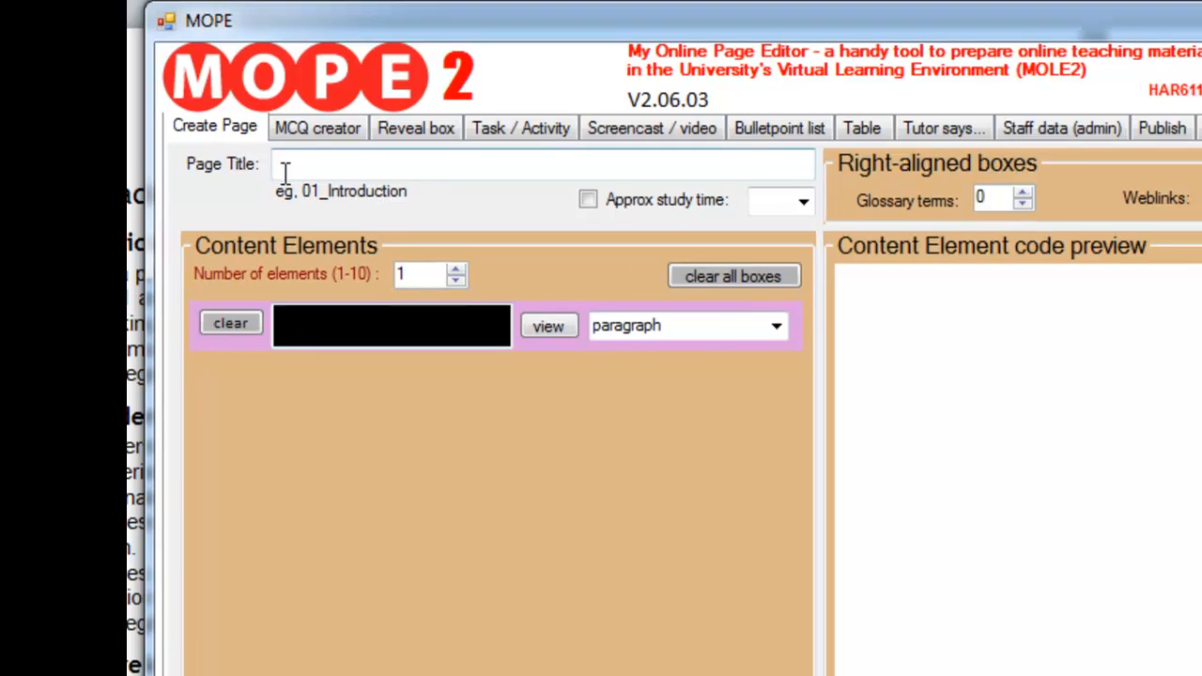
text(01_Introduction)
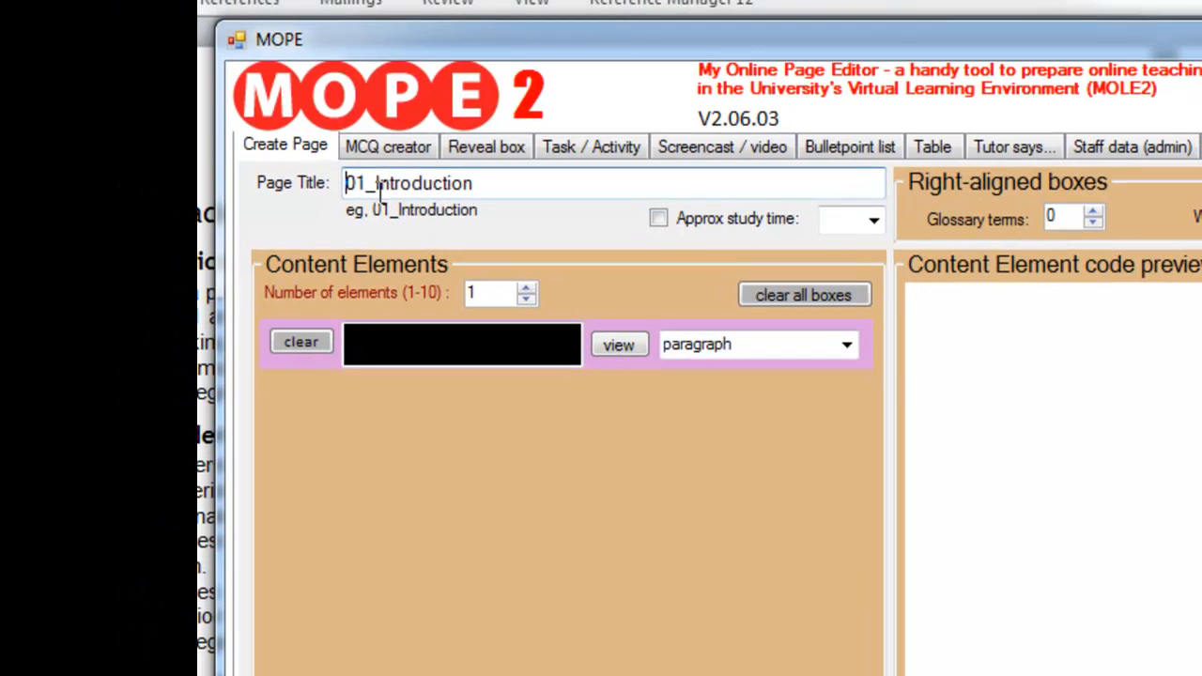